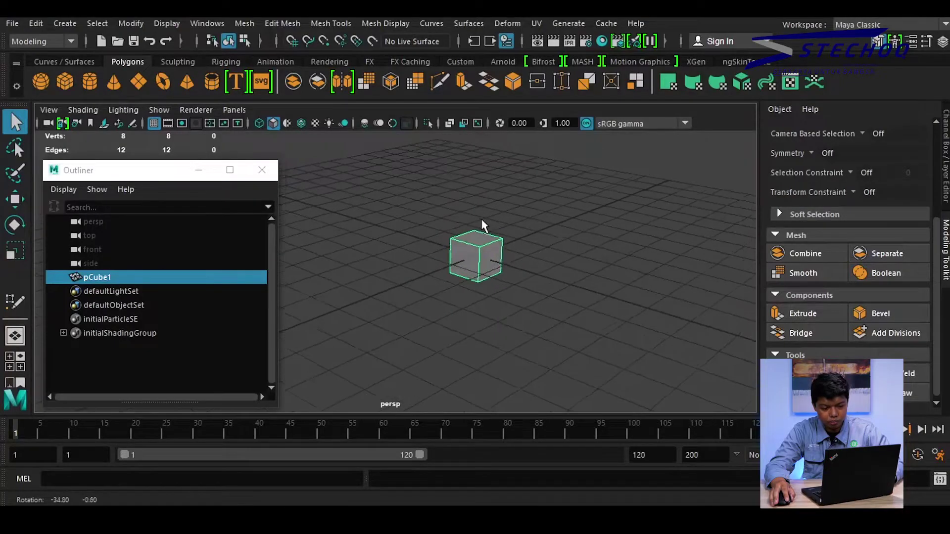
Open the UV Editor for the selected polygon cube
{"action": "key", "text": "r"}
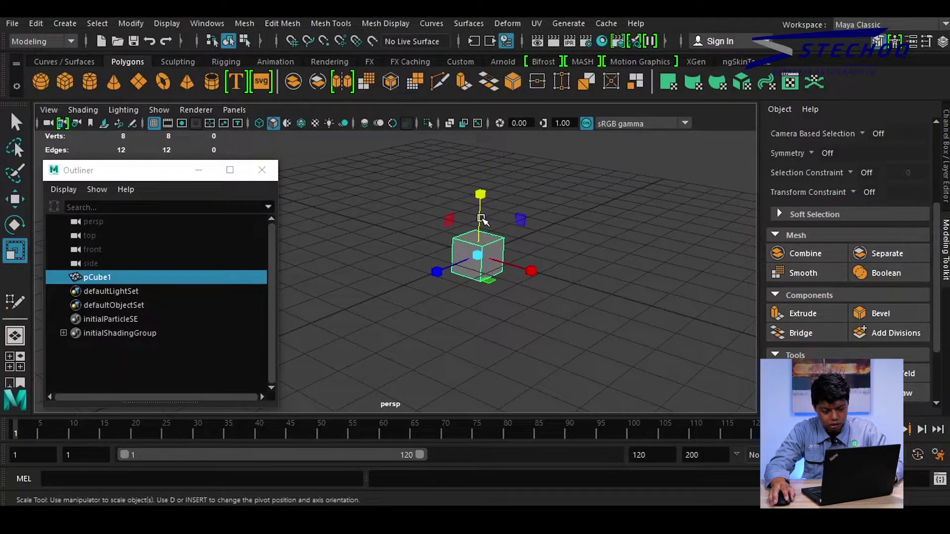
{"action": "left_click_drag", "start_coordinate": [478, 285], "coordinate": [415, 281], "text": "alt"}
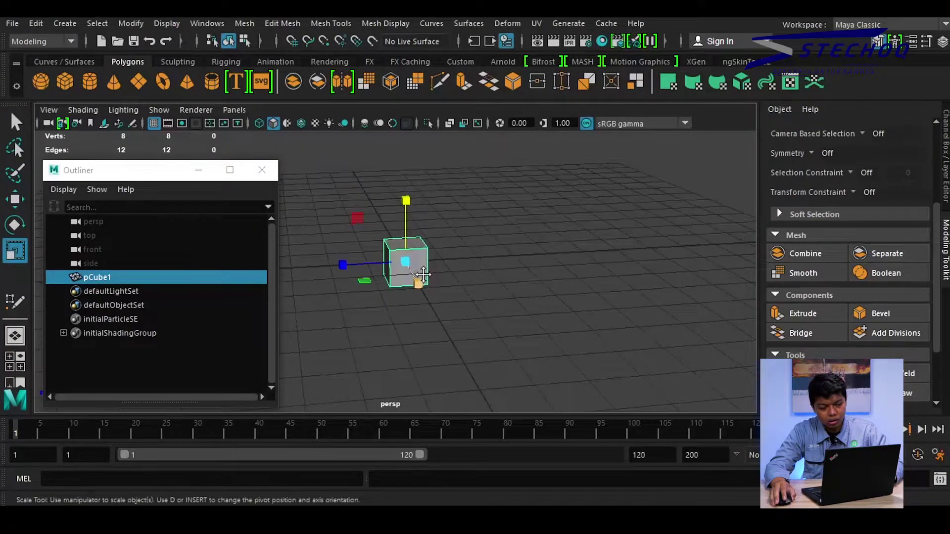
{"action": "middle_click_drag", "start_coordinate": [416, 281], "coordinate": [470, 295], "text": "alt"}
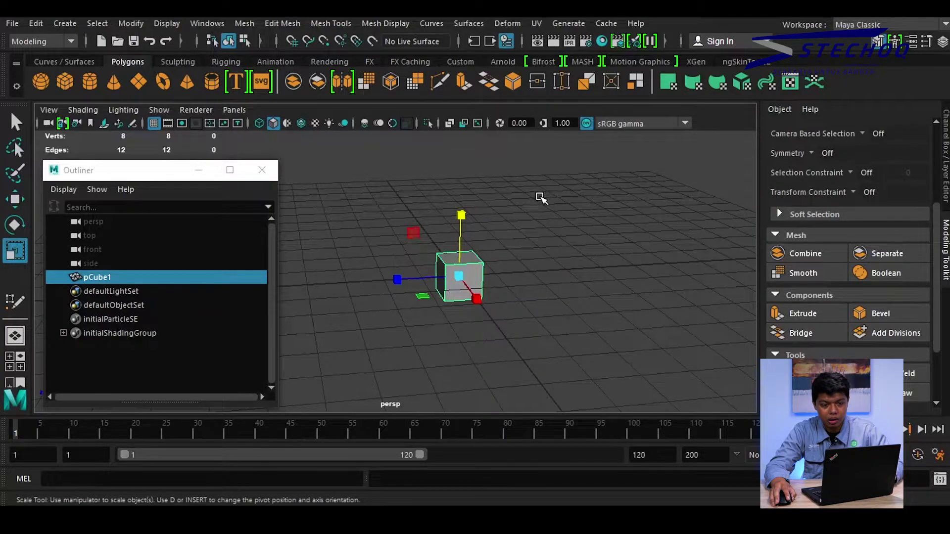
{"action": "left_click_drag", "start_coordinate": [537, 208], "coordinate": [531, 243], "text": "alt"}
{"action": "left_click", "coordinate": [536, 23]}
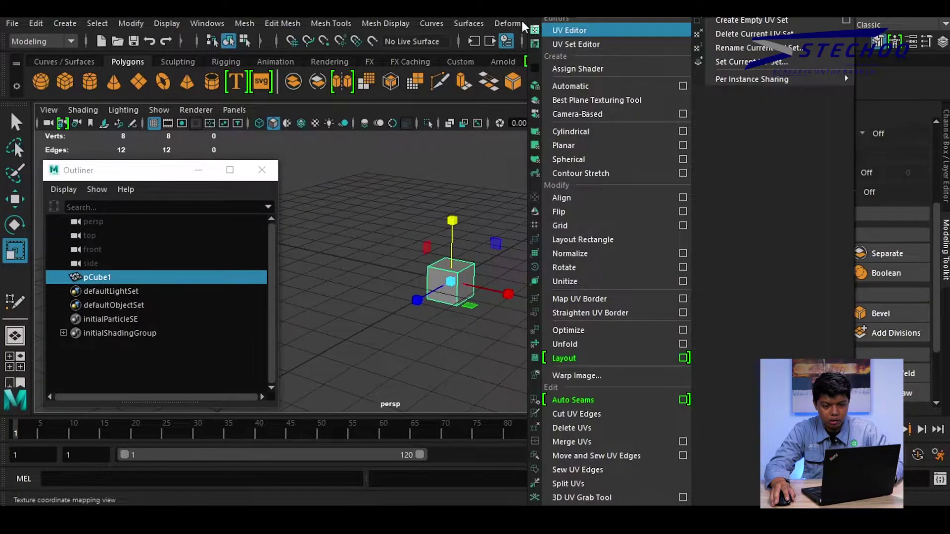
{"action": "left_click", "coordinate": [521, 20]}
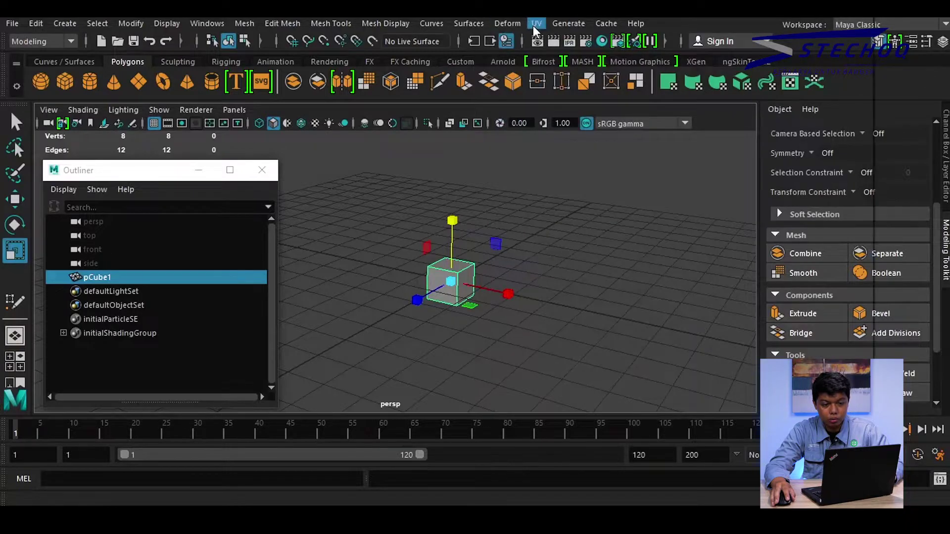
{"action": "left_click", "coordinate": [533, 25]}
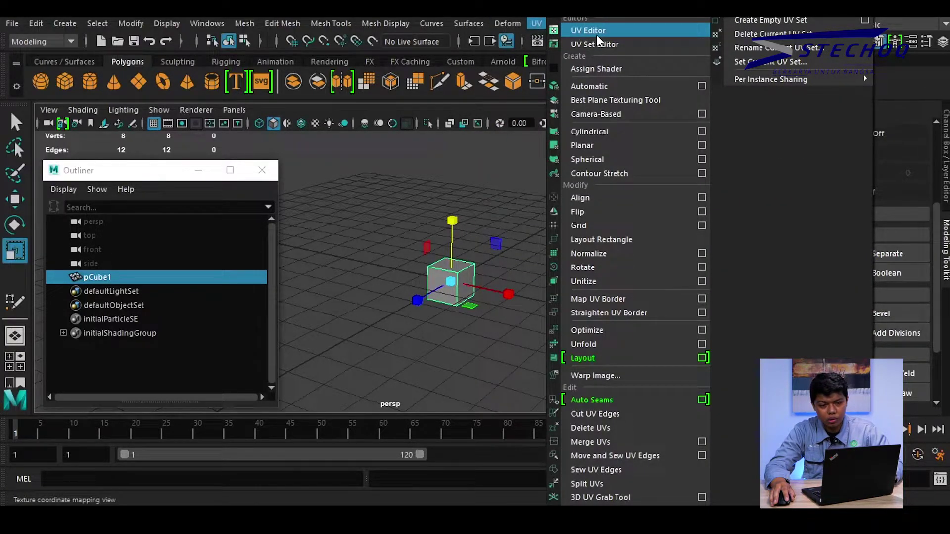
{"action": "left_click", "coordinate": [596, 34]}
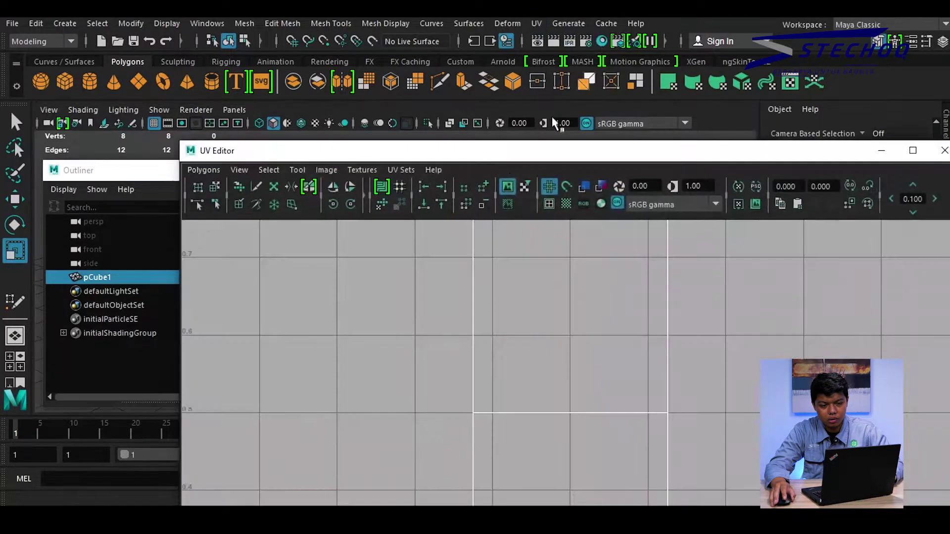
Arrange the UV Editor beside the viewport with the whole UV layout in view, and minimize the Outliner
{"action": "left_click_drag", "start_coordinate": [178, 139], "coordinate": [477, 214]}
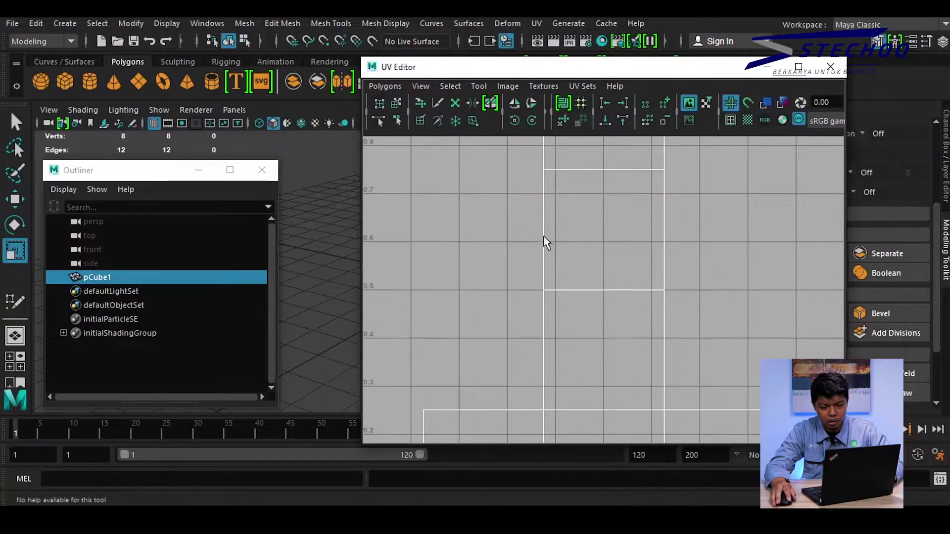
{"action": "scroll", "coordinate": [545, 242], "scroll_direction": "down", "scroll_amount": 5}
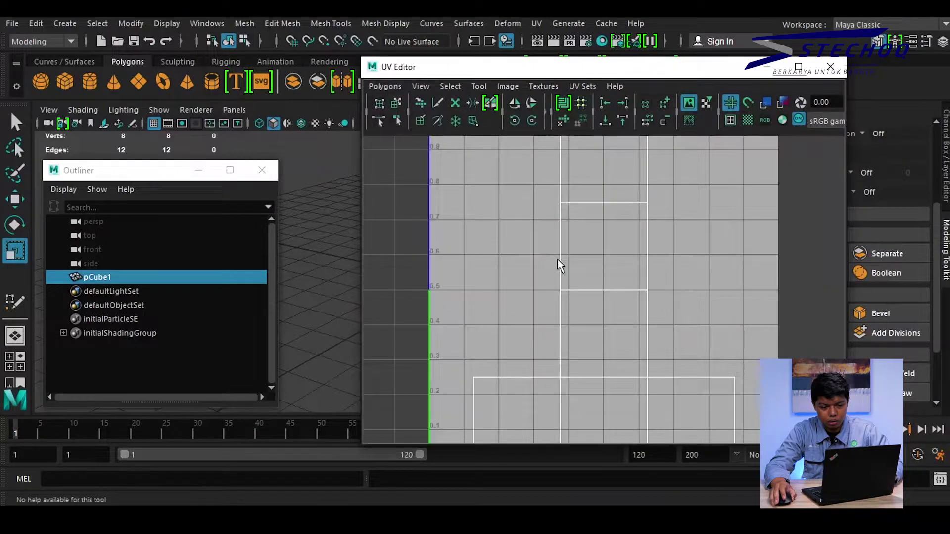
{"action": "left_click_drag", "start_coordinate": [454, 68], "coordinate": [595, 54]}
{"action": "middle_click_drag", "start_coordinate": [418, 239], "coordinate": [352, 225], "text": "alt"}
{"action": "left_click_drag", "start_coordinate": [375, 225], "coordinate": [387, 224], "text": "alt"}
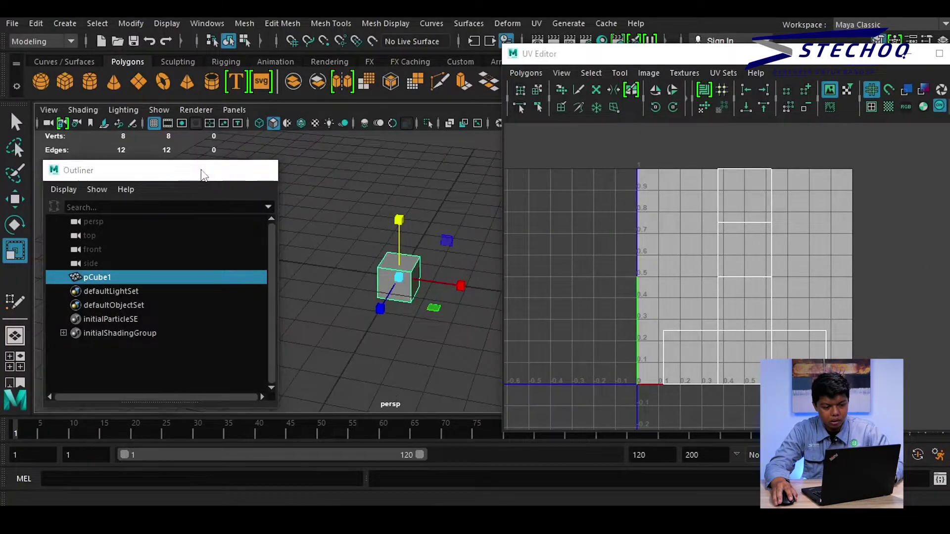
{"action": "left_click", "coordinate": [198, 170]}
{"action": "middle_click_drag", "start_coordinate": [326, 241], "coordinate": [268, 203], "text": "alt"}
{"action": "left_click_drag", "start_coordinate": [269, 203], "coordinate": [282, 286], "text": "alt"}
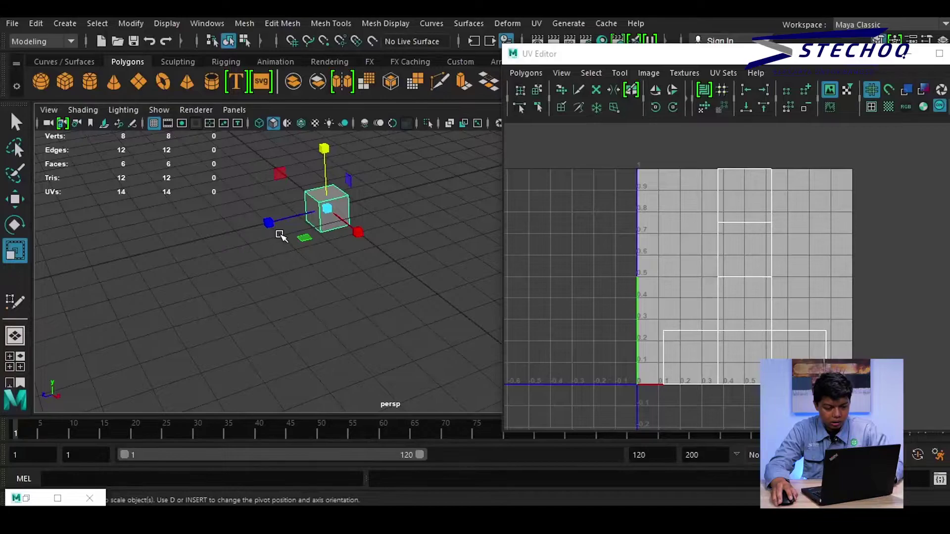
{"action": "key", "text": "e"}
{"action": "left_click_drag", "start_coordinate": [266, 219], "coordinate": [265, 216]}
{"action": "key", "text": "ctrl+z"}
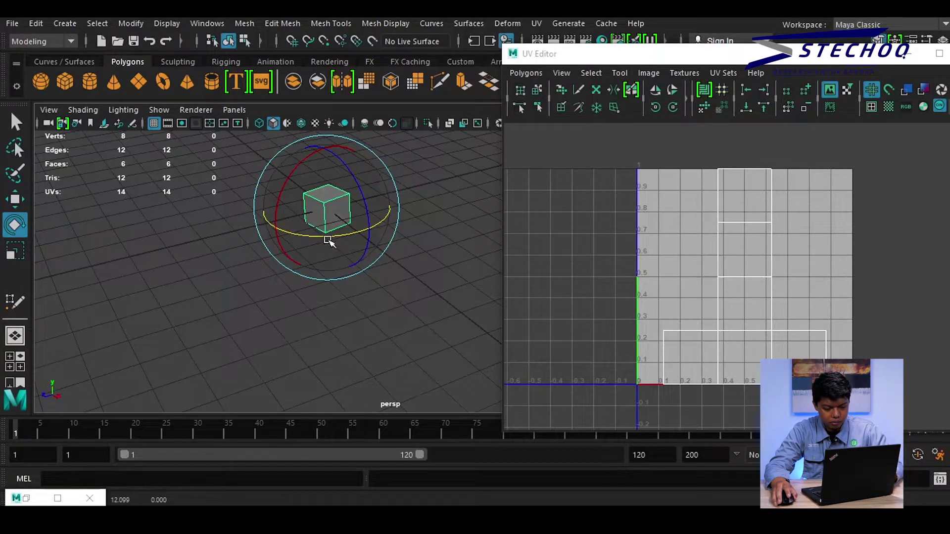
Scale the cube to about 0.455 along its Z axis, and enlarge it uniformly into a larger slab
{"action": "key", "text": "r"}
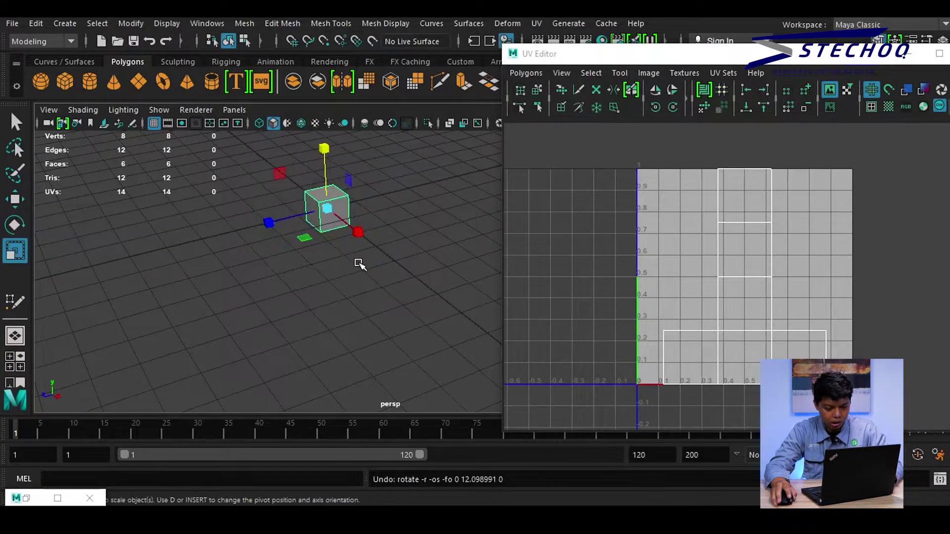
{"action": "left_click_drag", "start_coordinate": [269, 222], "coordinate": [308, 215]}
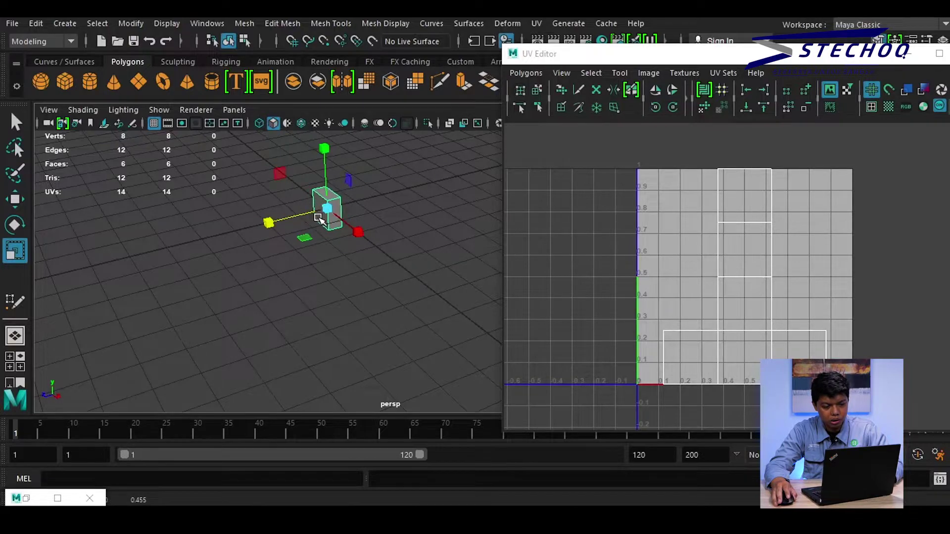
{"action": "middle_click_drag", "start_coordinate": [349, 214], "coordinate": [355, 266], "text": "alt"}
{"action": "left_click_drag", "start_coordinate": [356, 267], "coordinate": [402, 240], "text": "alt"}
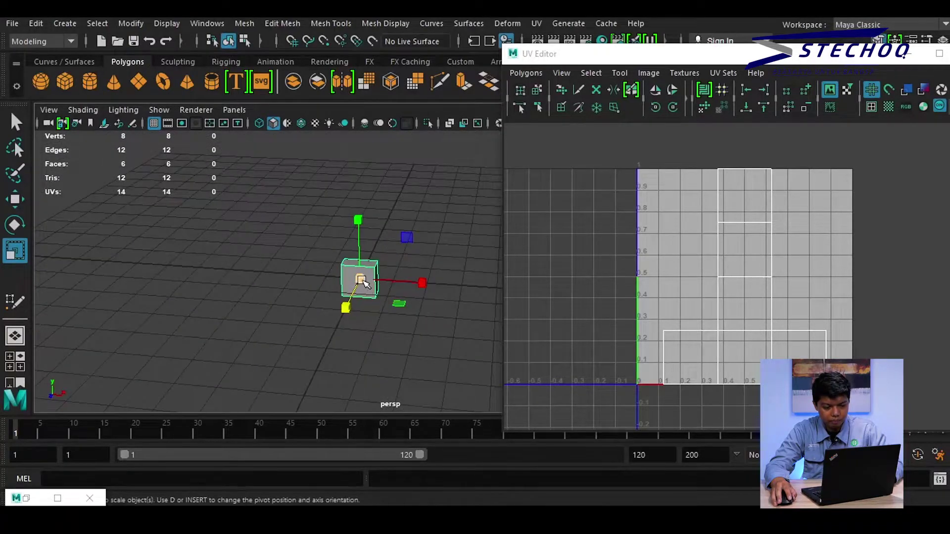
{"action": "left_click_drag", "start_coordinate": [362, 280], "coordinate": [418, 276]}
Stretch the slab vertically into a tall upright box and raise it so its base sits on the grid
{"action": "middle_click_drag", "start_coordinate": [403, 238], "coordinate": [387, 280], "text": "alt"}
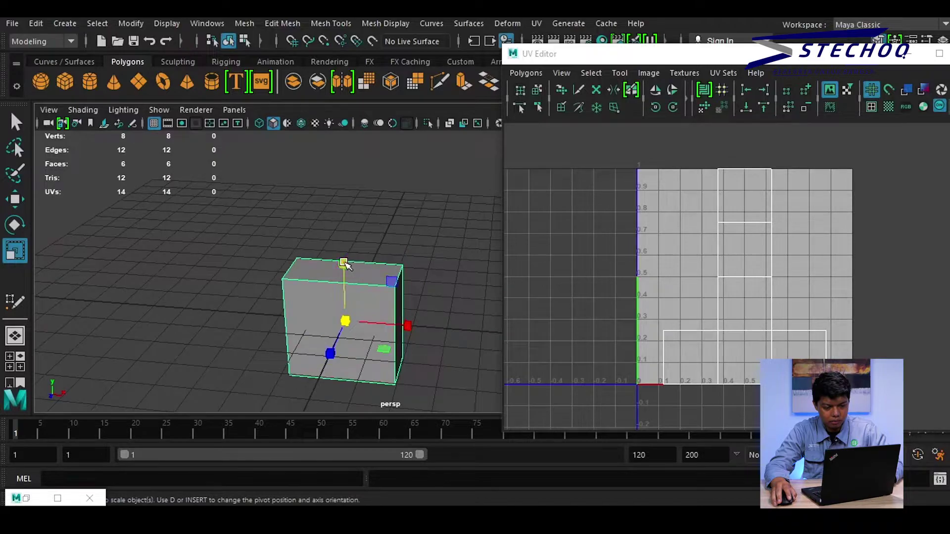
{"action": "mouse_move", "coordinate": [344, 263]}
{"action": "left_mouse_down"}
{"action": "mouse_move", "coordinate": [350, 191]}
{"action": "mouse_move", "coordinate": [306, 344]}
{"action": "mouse_move", "coordinate": [252, 303]}
{"action": "mouse_move", "coordinate": [372, 310]}
{"action": "mouse_move", "coordinate": [356, 275]}
{"action": "left_mouse_up"}
{"action": "key", "text": "w"}
{"action": "left_click_drag", "start_coordinate": [346, 237], "coordinate": [365, 141]}
{"action": "middle_click_drag", "start_coordinate": [380, 244], "coordinate": [351, 289], "text": "alt"}
{"action": "mouse_move", "coordinate": [355, 279]}
{"action": "left_mouse_down", "text": "alt"}
{"action": "mouse_move", "coordinate": [394, 290]}
{"action": "mouse_move", "coordinate": [353, 282]}
{"action": "left_mouse_up", "text": "alt"}
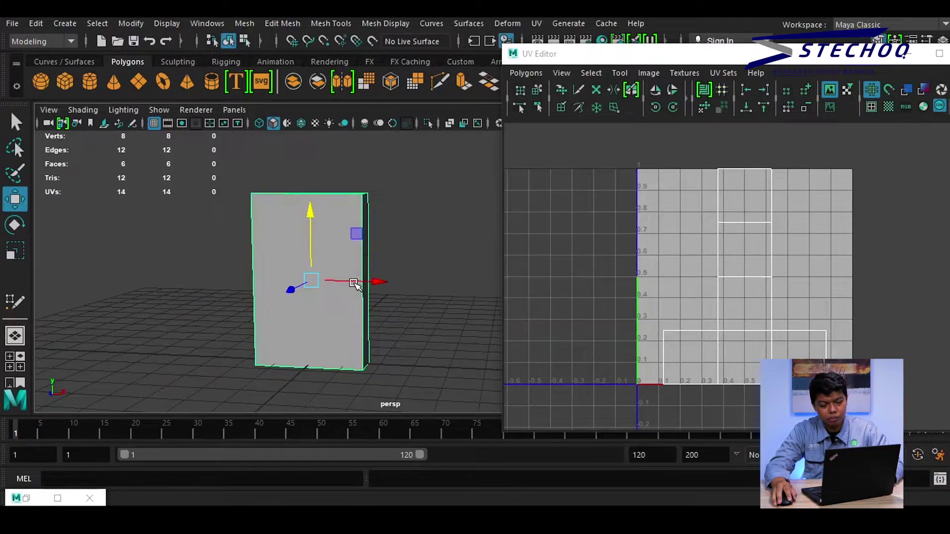
{"action": "left_click_drag", "start_coordinate": [384, 223], "coordinate": [398, 212], "text": "alt"}
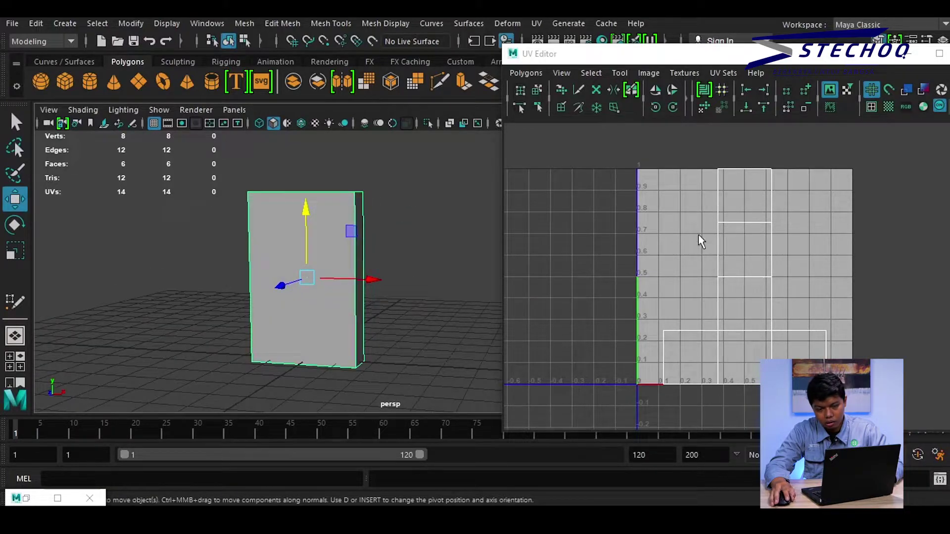
Display the UV checker map on the box and examine the checker pattern on its front, side and top faces for stretching
{"action": "left_click_drag", "start_coordinate": [678, 58], "coordinate": [577, 39]}
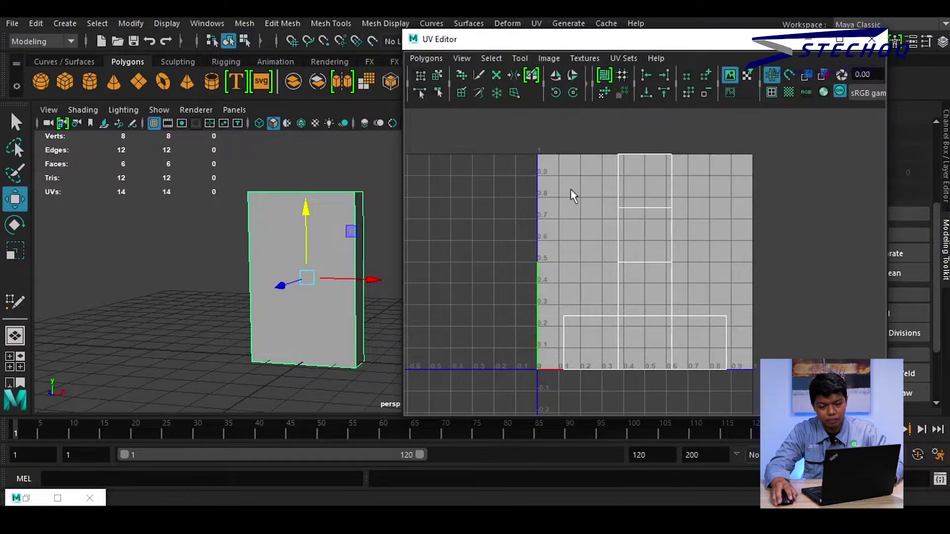
{"action": "left_click_drag", "start_coordinate": [254, 218], "coordinate": [257, 248], "text": "alt"}
{"action": "left_click_drag", "start_coordinate": [299, 292], "coordinate": [309, 193], "text": "alt"}
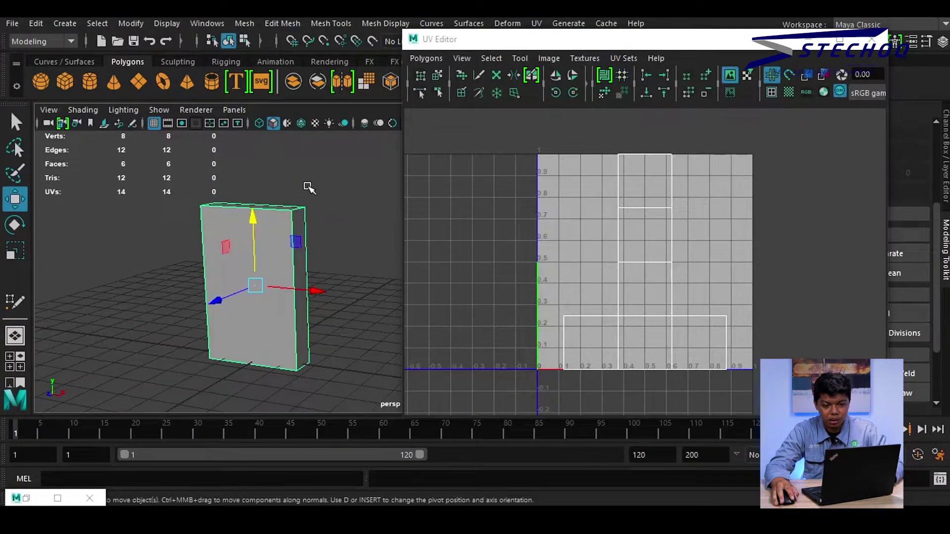
{"action": "left_click", "coordinate": [790, 95]}
{"action": "left_click_drag", "start_coordinate": [163, 255], "coordinate": [279, 203], "text": "alt"}
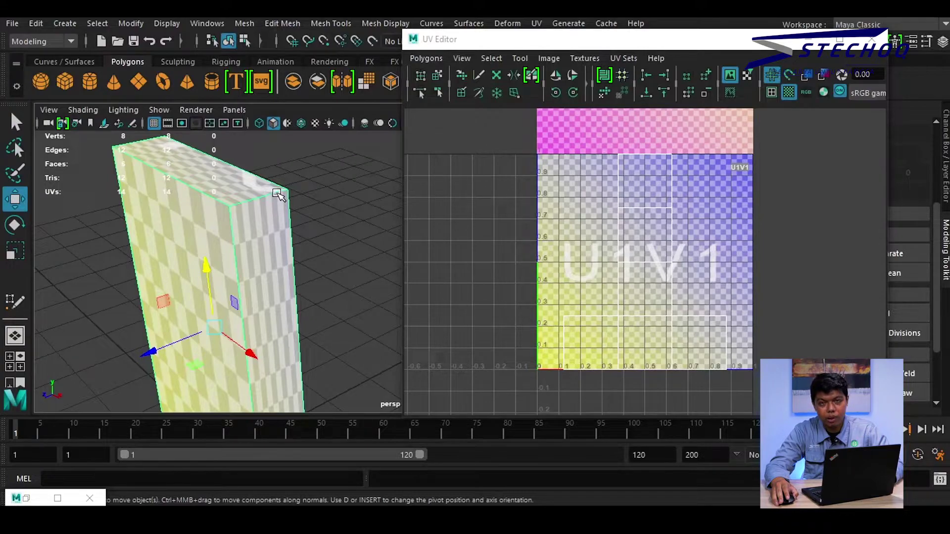
{"action": "left_click_drag", "start_coordinate": [218, 178], "coordinate": [365, 178], "text": "alt"}
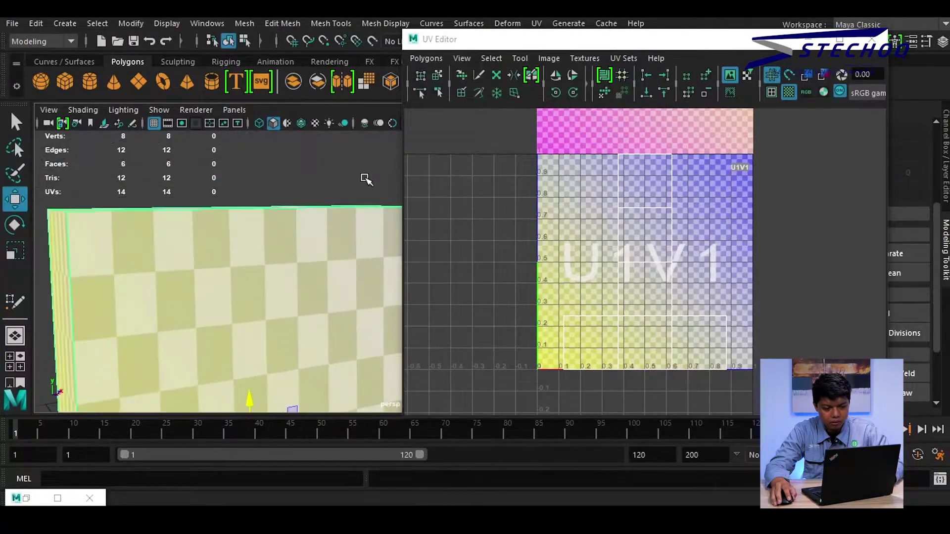
{"action": "left_click_drag", "start_coordinate": [250, 263], "coordinate": [290, 179], "text": "alt"}
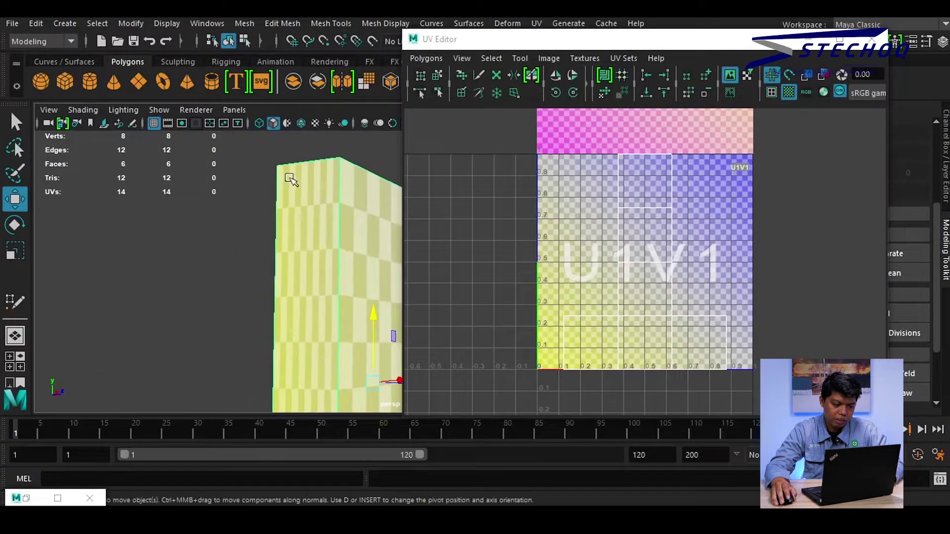
{"action": "left_click_drag", "start_coordinate": [344, 275], "coordinate": [326, 225], "text": "alt"}
{"action": "middle_click_drag", "start_coordinate": [326, 226], "coordinate": [269, 251], "text": "alt"}
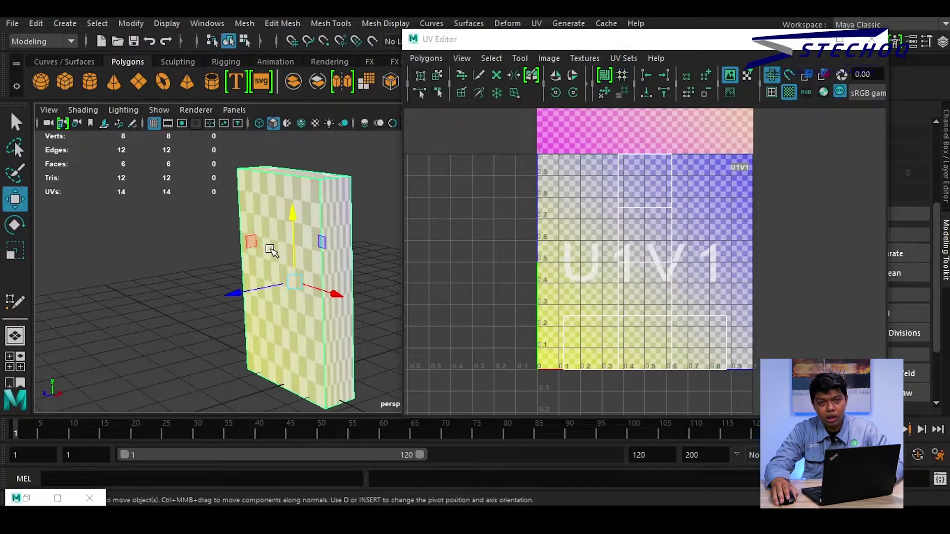
{"action": "left_click_drag", "start_coordinate": [250, 190], "coordinate": [295, 201], "text": "alt"}
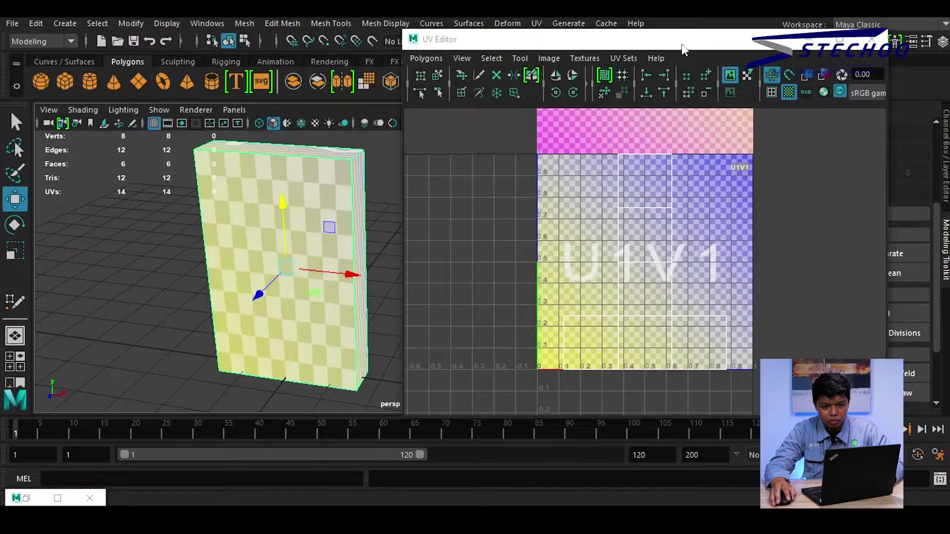
Narrow the UV Editor window, turn off the checker map, and enlarge the view of the box's UV layout
{"action": "left_click_drag", "start_coordinate": [683, 49], "coordinate": [617, 73]}
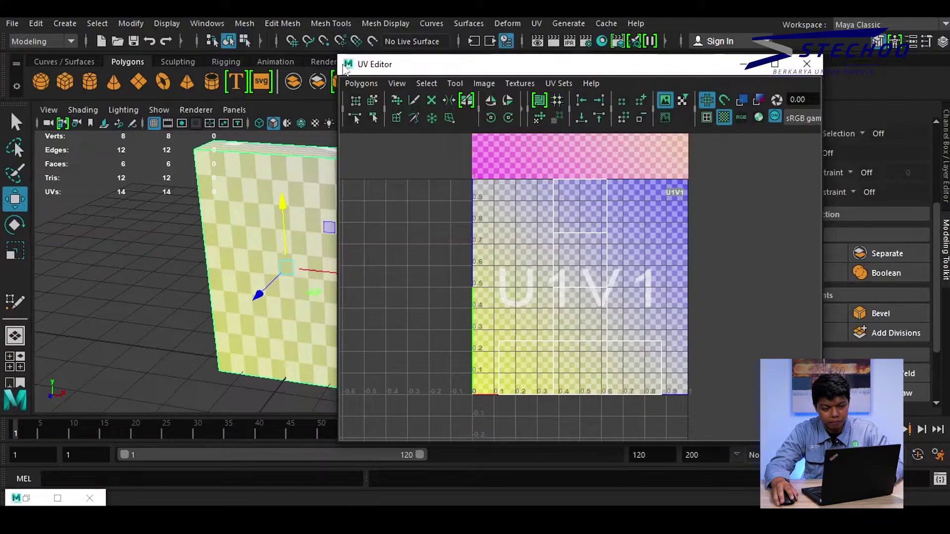
{"action": "left_click_drag", "start_coordinate": [344, 54], "coordinate": [423, 67]}
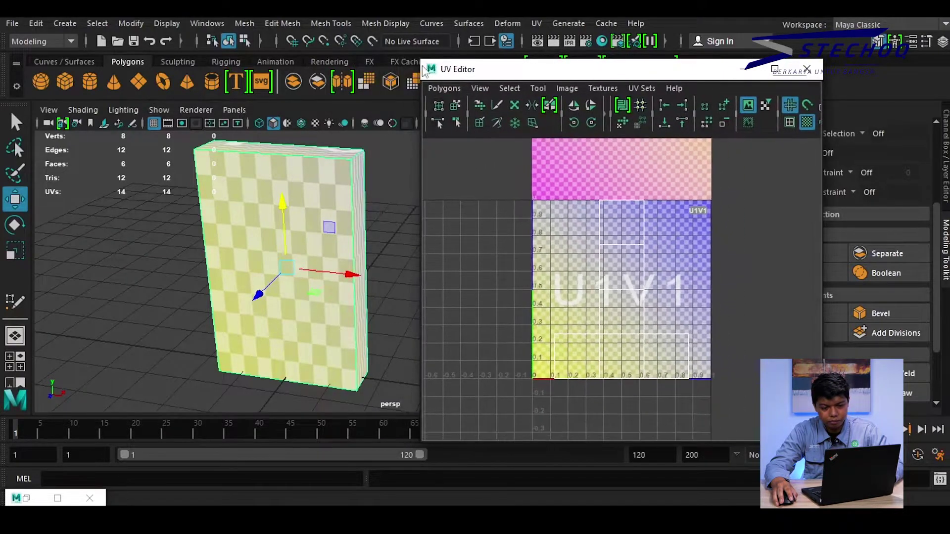
{"action": "left_click", "coordinate": [807, 122]}
{"action": "scroll", "coordinate": [624, 288], "scroll_direction": "up", "scroll_amount": 3}
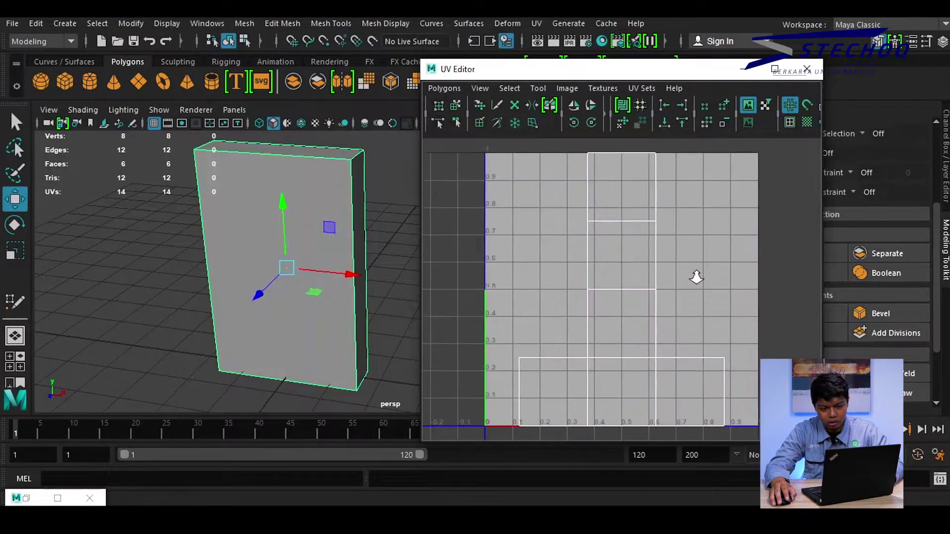
{"action": "right_click_drag", "start_coordinate": [697, 277], "coordinate": [701, 280], "text": "alt"}
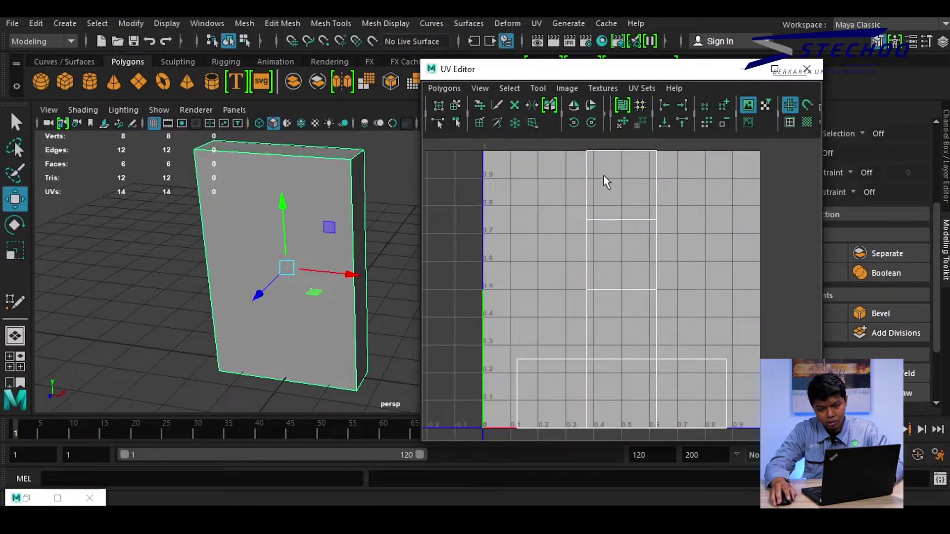
Open the automatic UV mapping options for the box and arrange the windows so the model stays visible
{"action": "left_click_drag", "start_coordinate": [312, 257], "coordinate": [418, 218], "text": "alt"}
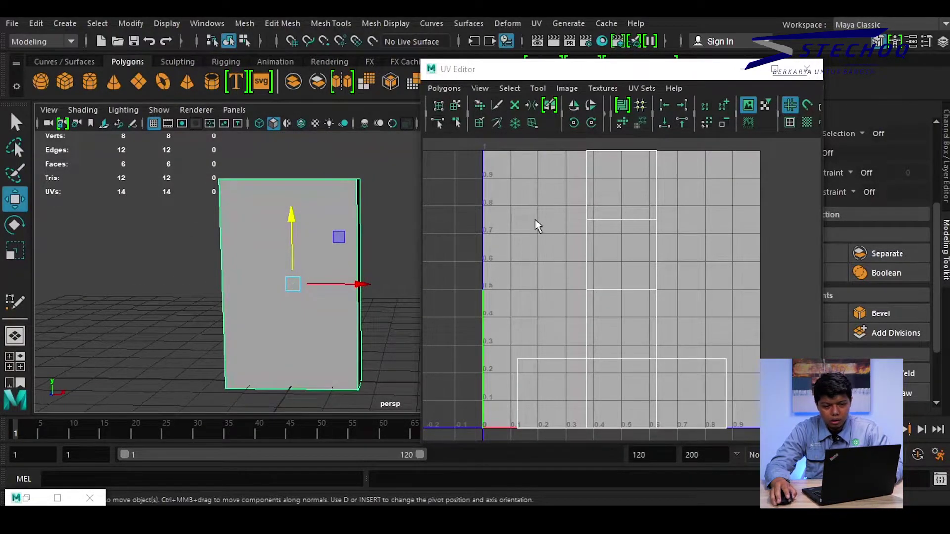
{"action": "left_click_drag", "start_coordinate": [671, 76], "coordinate": [717, 61]}
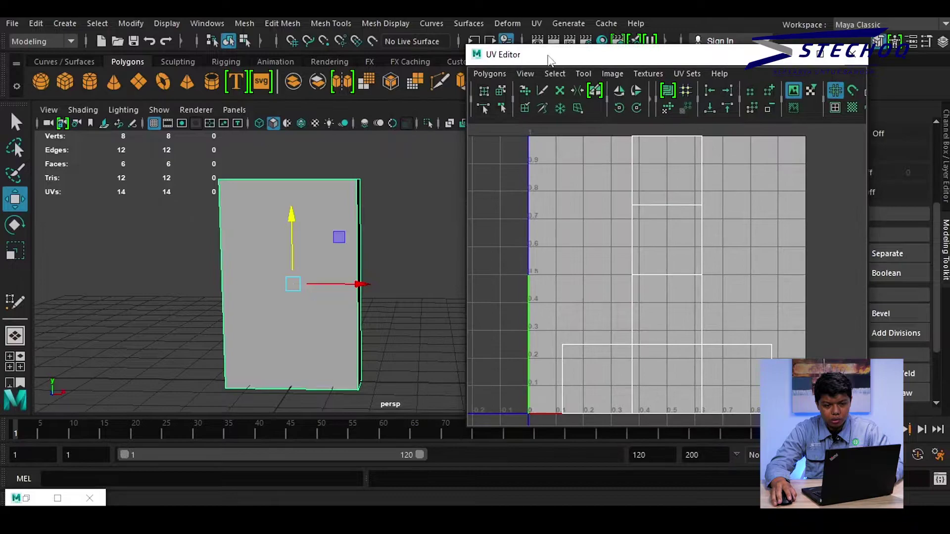
{"action": "left_click", "coordinate": [536, 25]}
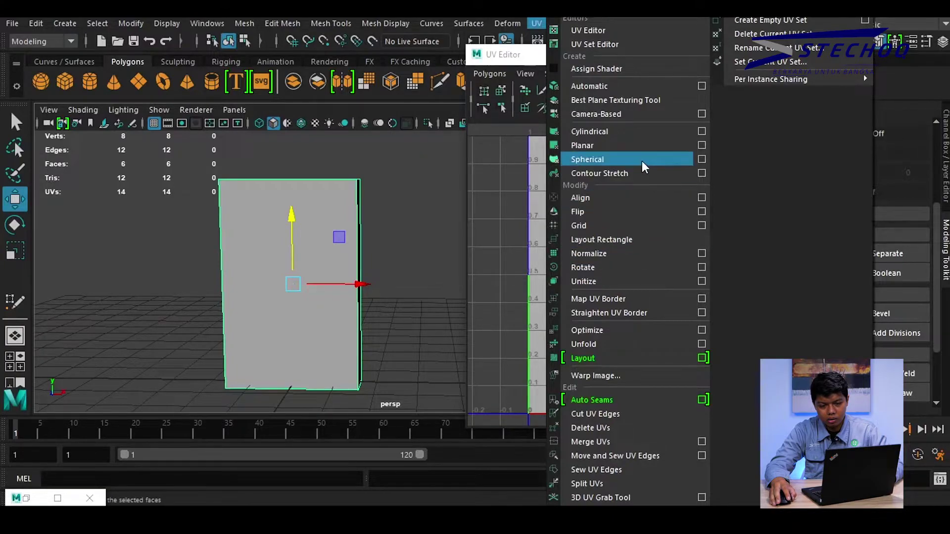
{"action": "left_click", "coordinate": [490, 256]}
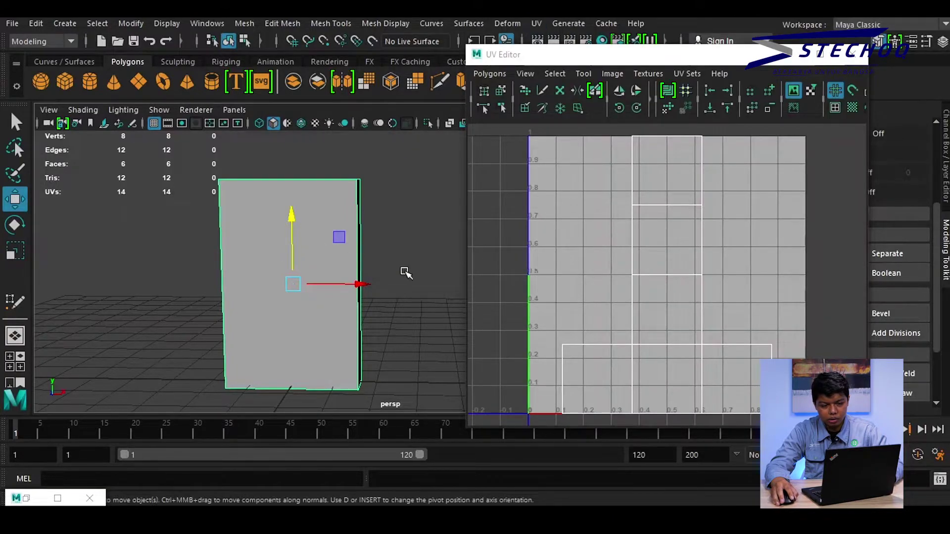
{"action": "left_click_drag", "start_coordinate": [405, 272], "coordinate": [376, 284], "text": "alt"}
{"action": "left_click", "coordinate": [536, 23]}
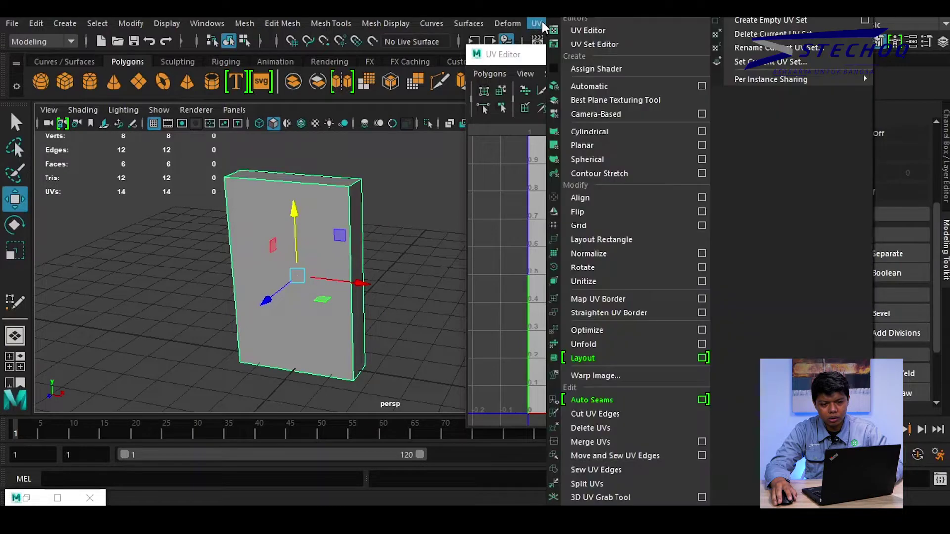
{"action": "left_click", "coordinate": [702, 85]}
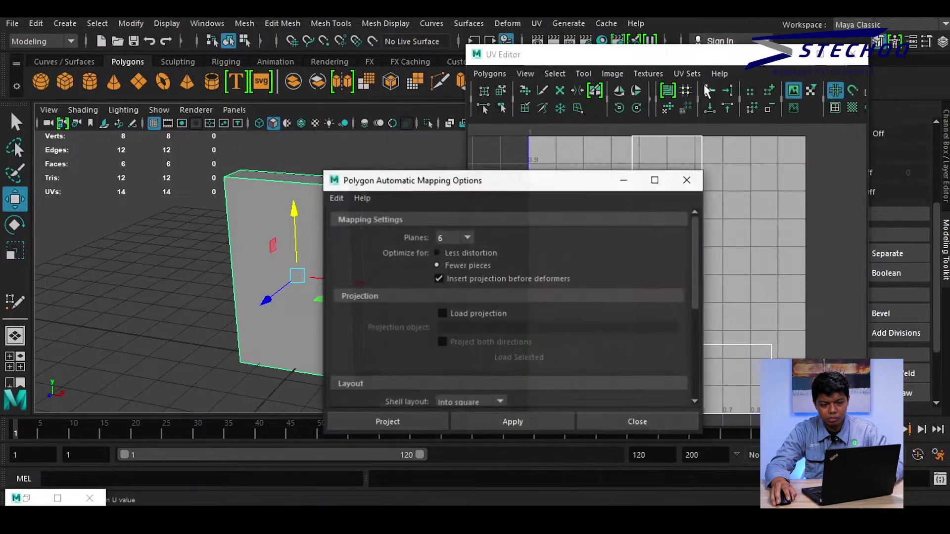
{"action": "left_click_drag", "start_coordinate": [527, 166], "coordinate": [667, 75]}
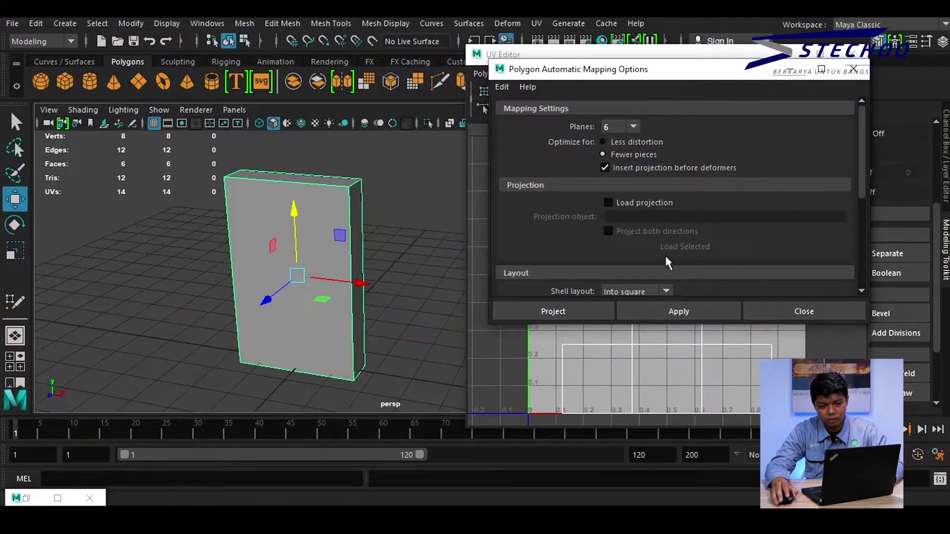
{"action": "left_click_drag", "start_coordinate": [299, 250], "coordinate": [297, 277], "text": "alt"}
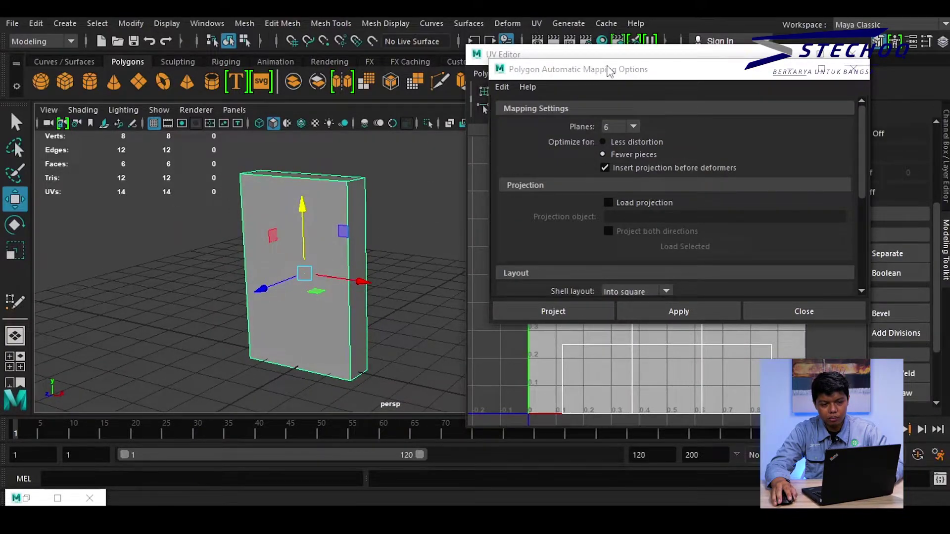
{"action": "left_click_drag", "start_coordinate": [610, 72], "coordinate": [591, 89]}
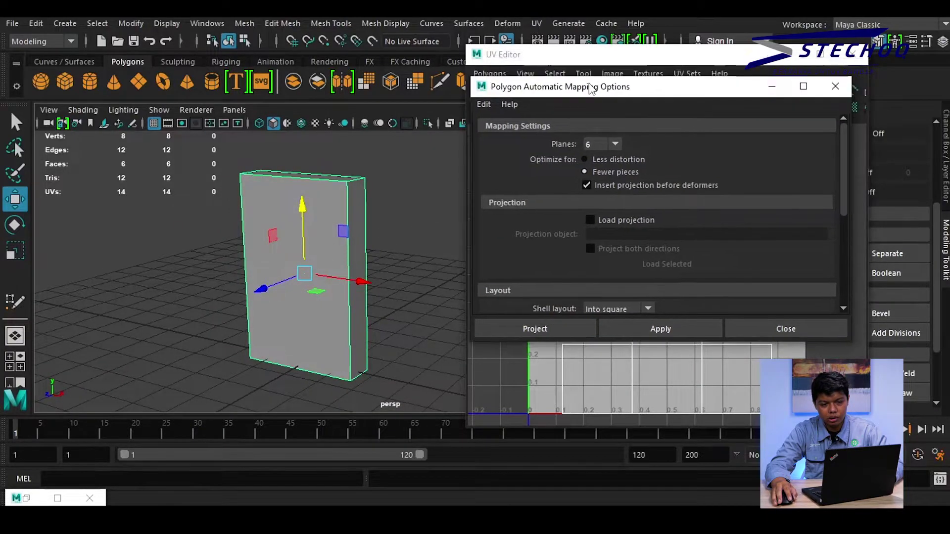
Project automatic mapping onto the box with the number of planes set to 3
{"action": "left_click", "coordinate": [602, 144]}
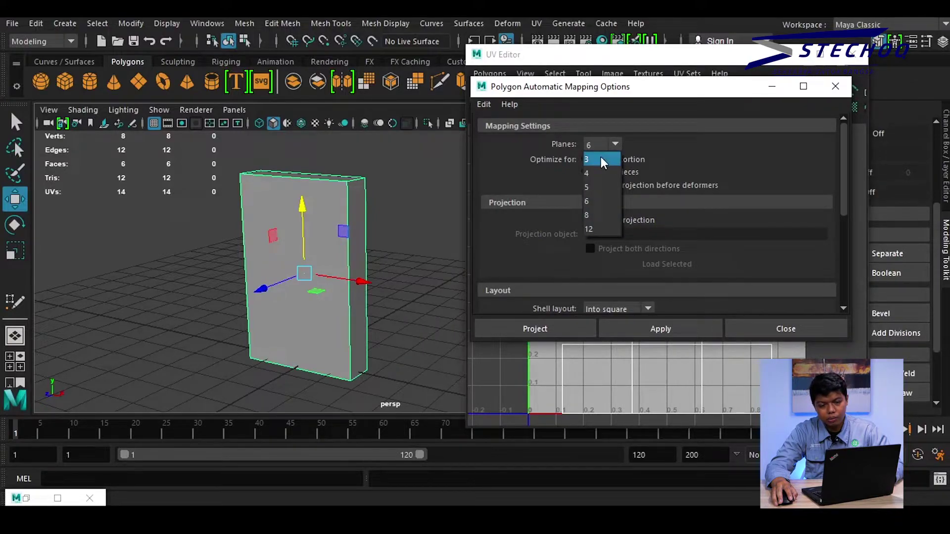
{"action": "left_click", "coordinate": [601, 159]}
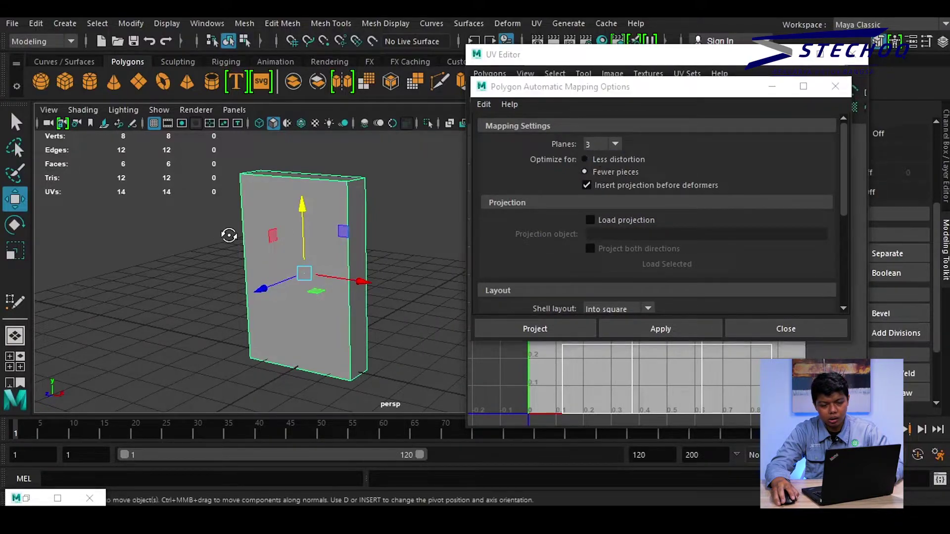
{"action": "left_click_drag", "start_coordinate": [297, 218], "coordinate": [282, 165], "text": "alt"}
{"action": "left_click_drag", "start_coordinate": [250, 212], "coordinate": [343, 238], "text": "alt"}
{"action": "left_click", "coordinate": [537, 335]}
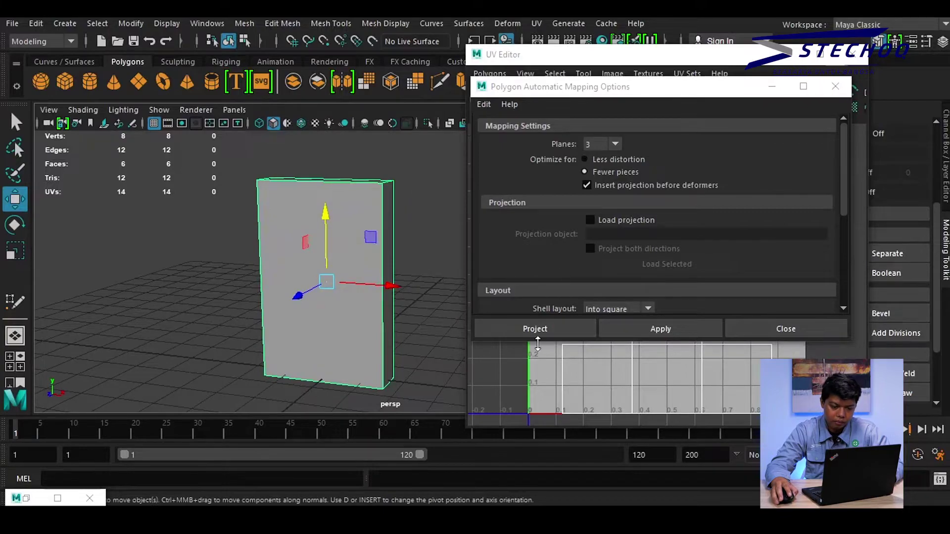
{"action": "mouse_move", "coordinate": [299, 270]}
{"action": "left_mouse_down", "text": "alt"}
{"action": "mouse_move", "coordinate": [323, 198]}
{"action": "mouse_move", "coordinate": [258, 291]}
{"action": "mouse_move", "coordinate": [188, 307]}
{"action": "mouse_move", "coordinate": [284, 276]}
{"action": "mouse_move", "coordinate": [467, 257]}
{"action": "mouse_move", "coordinate": [332, 277]}
{"action": "mouse_move", "coordinate": [263, 272]}
{"action": "mouse_move", "coordinate": [271, 238]}
{"action": "mouse_move", "coordinate": [235, 266]}
{"action": "mouse_move", "coordinate": [287, 277]}
{"action": "left_mouse_up", "text": "alt"}
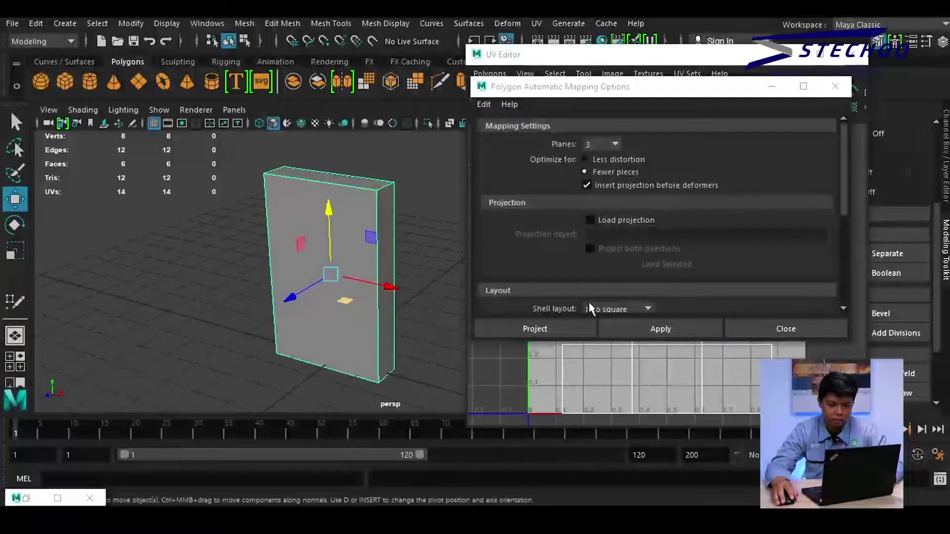
{"action": "left_click", "coordinate": [567, 331]}
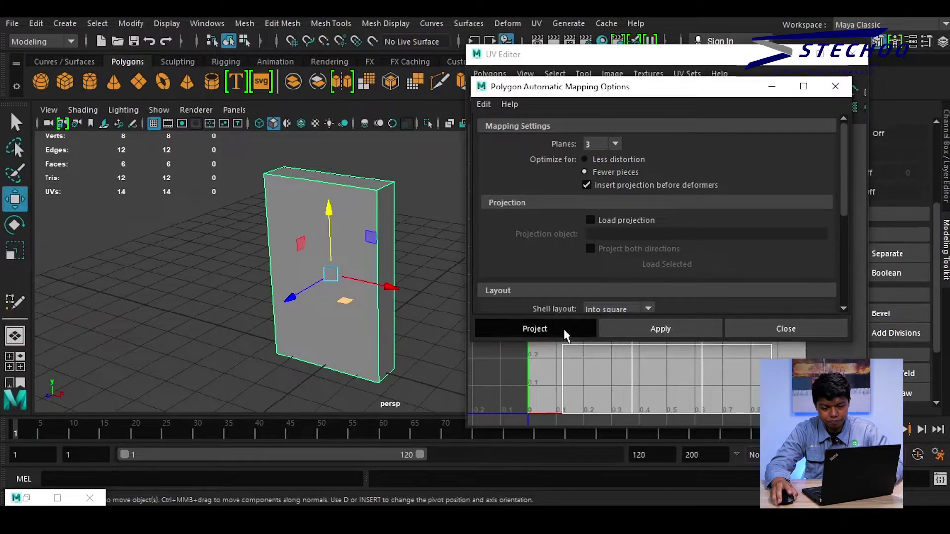
Turn off the image display in the UV Editor and examine the box's projection planes and new UV shells
{"action": "scroll", "coordinate": [312, 240], "scroll_direction": "down", "scroll_amount": 6}
{"action": "left_click_drag", "start_coordinate": [377, 259], "coordinate": [208, 217], "text": "alt"}
{"action": "middle_click_drag", "start_coordinate": [307, 255], "coordinate": [316, 257], "text": "alt"}
{"action": "left_click_drag", "start_coordinate": [316, 256], "coordinate": [244, 253], "text": "alt"}
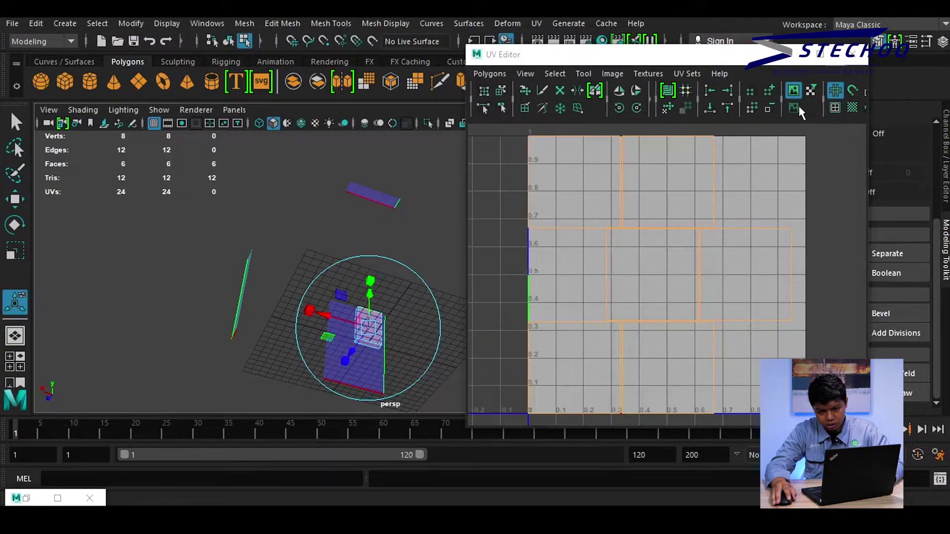
{"action": "left_click", "coordinate": [793, 90]}
{"action": "scroll", "coordinate": [700, 278], "scroll_direction": "down", "scroll_amount": 2}
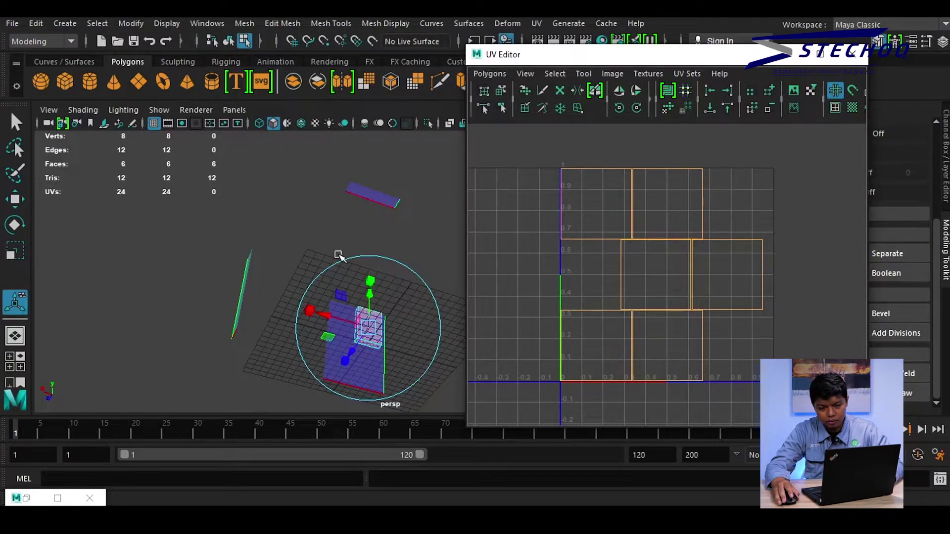
{"action": "left_click_drag", "start_coordinate": [340, 254], "coordinate": [334, 207], "text": "alt"}
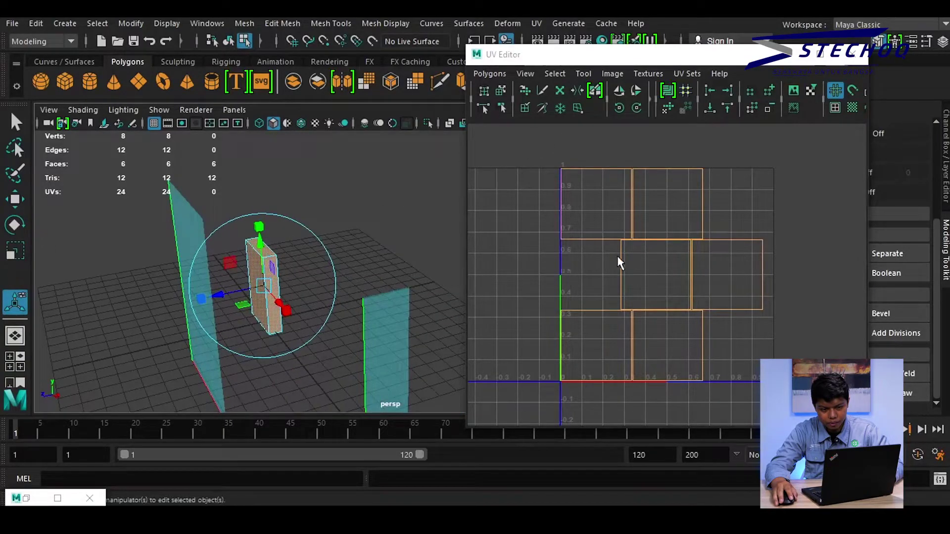
Leave the projection manipulator and select the vertical edge where the box's large front face meets its right side
{"action": "key", "text": "F11"}
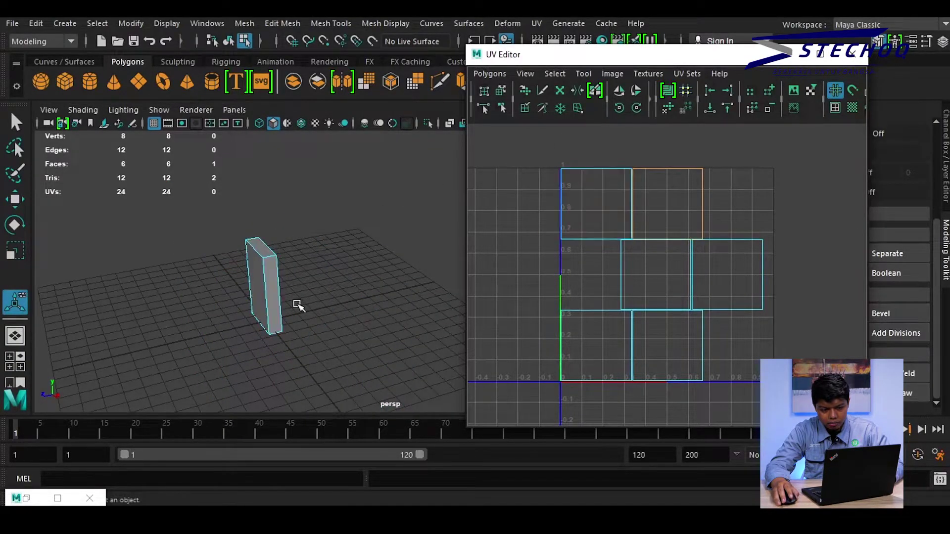
{"action": "right_click_drag", "start_coordinate": [297, 304], "coordinate": [365, 284], "text": "alt"}
{"action": "right_click_drag", "start_coordinate": [619, 193], "coordinate": [616, 144]}
{"action": "left_click", "coordinate": [635, 207]}
{"action": "left_click_drag", "start_coordinate": [225, 297], "coordinate": [217, 319], "text": "alt"}
{"action": "middle_click_drag", "start_coordinate": [216, 318], "coordinate": [258, 276], "text": "alt"}
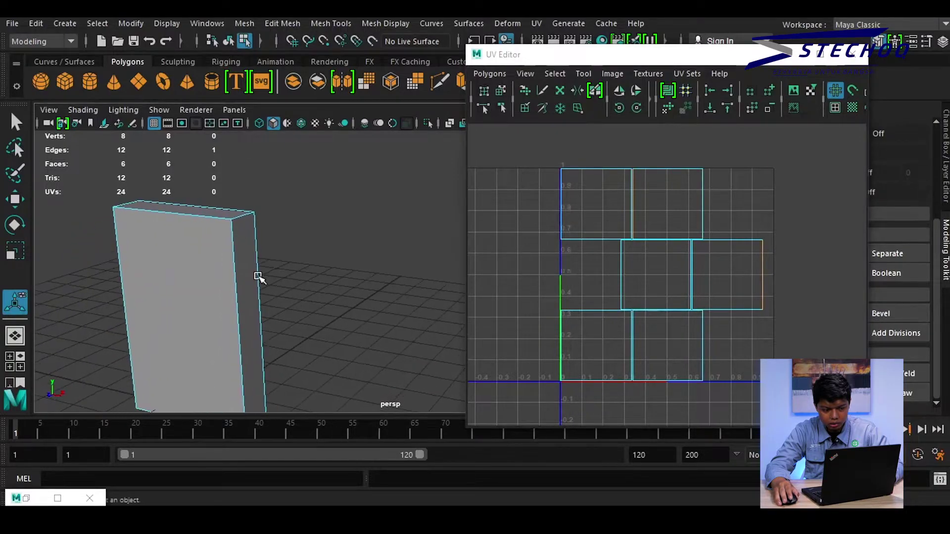
{"action": "left_click", "coordinate": [239, 273]}
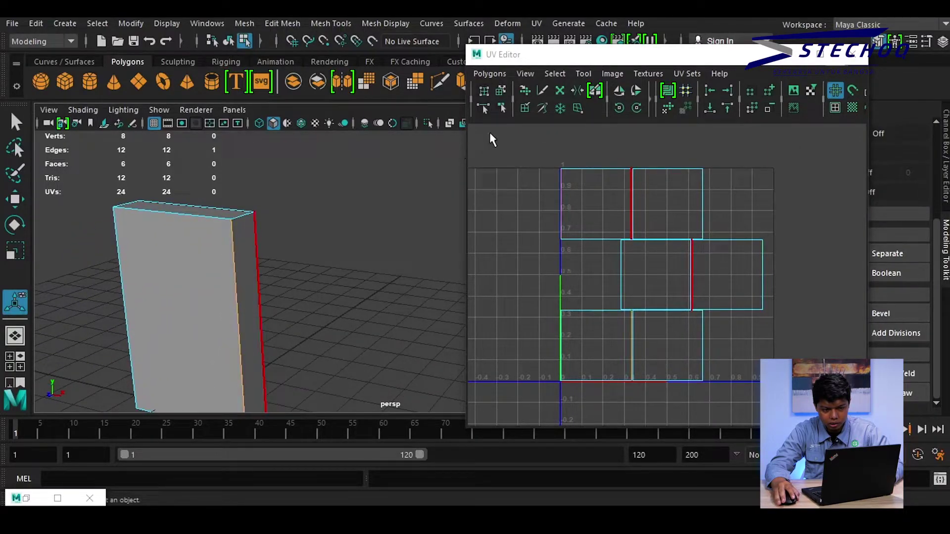
Activate the UV edge-sewing tool, expand the cut and sew tools, and widen the UV Editor window
{"action": "left_click", "coordinate": [544, 108]}
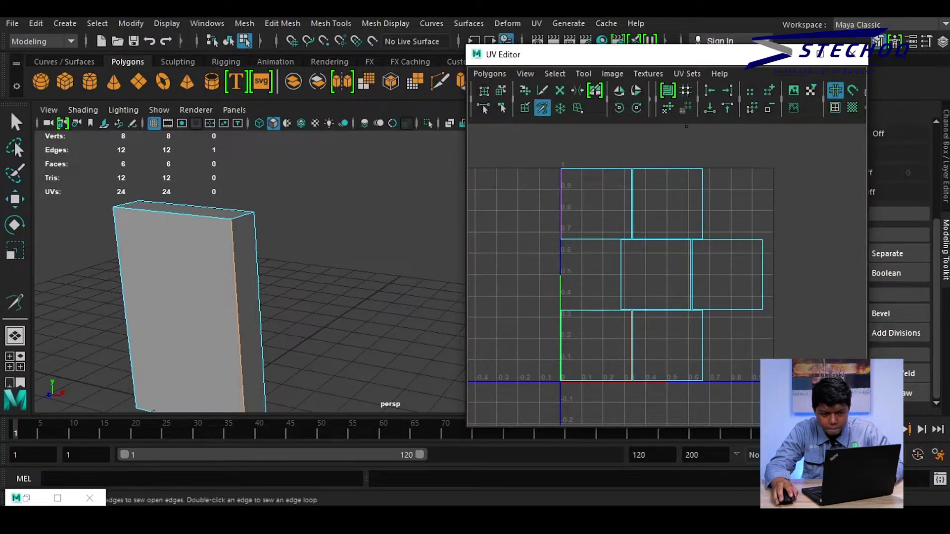
{"action": "left_click", "coordinate": [651, 101]}
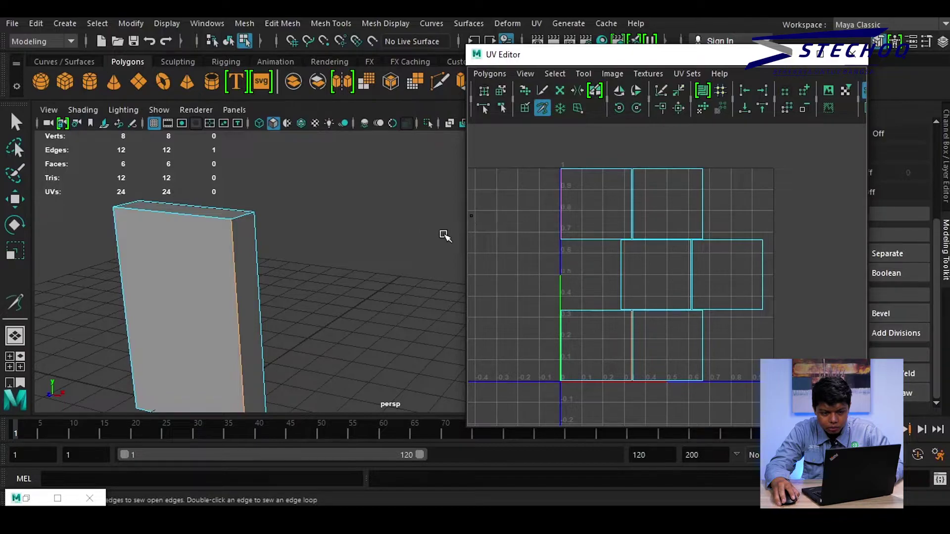
{"action": "left_click_drag", "start_coordinate": [465, 240], "coordinate": [392, 240]}
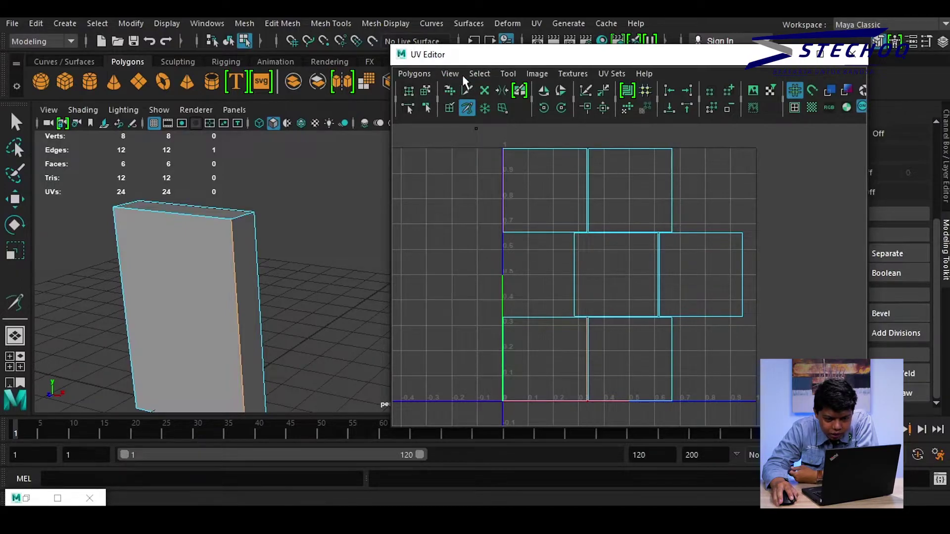
{"action": "left_click", "coordinate": [472, 110]}
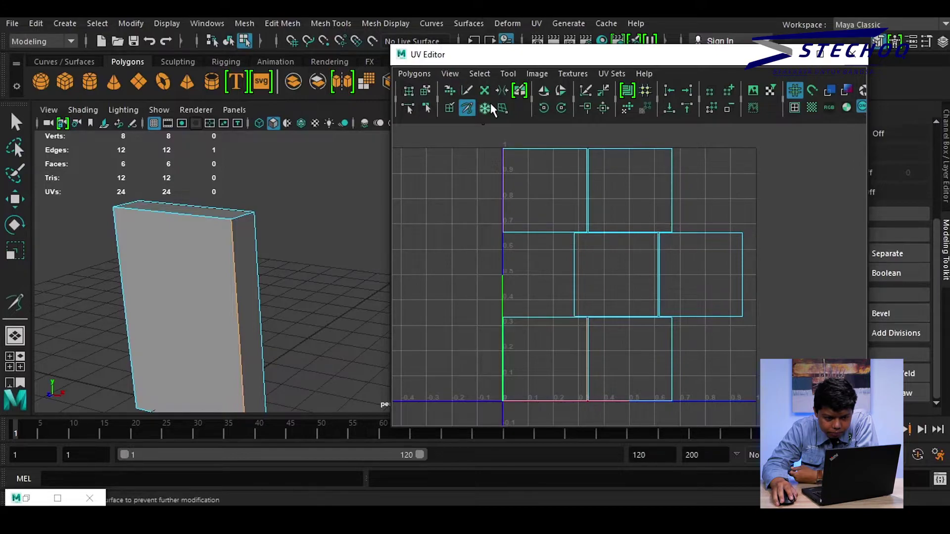
{"action": "left_click_drag", "start_coordinate": [389, 152], "coordinate": [224, 208]}
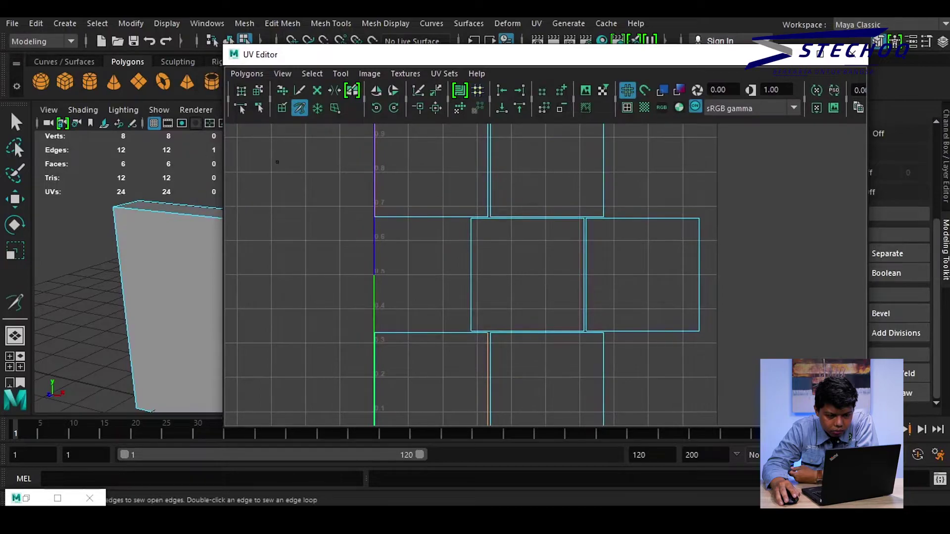
Move and sew the selected vertical edge to join the UV shells of the front face and right side
{"action": "left_click", "coordinate": [438, 107]}
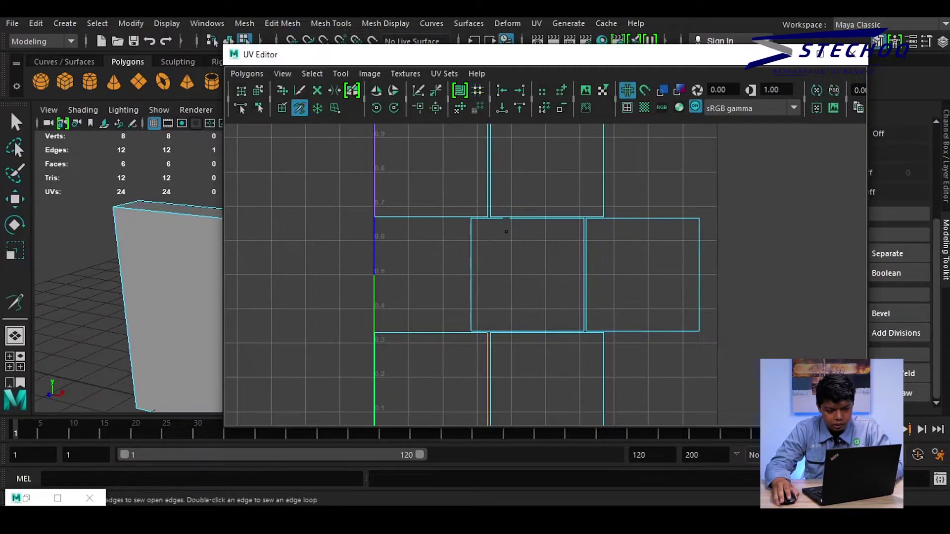
{"action": "left_click_drag", "start_coordinate": [221, 266], "coordinate": [248, 266]}
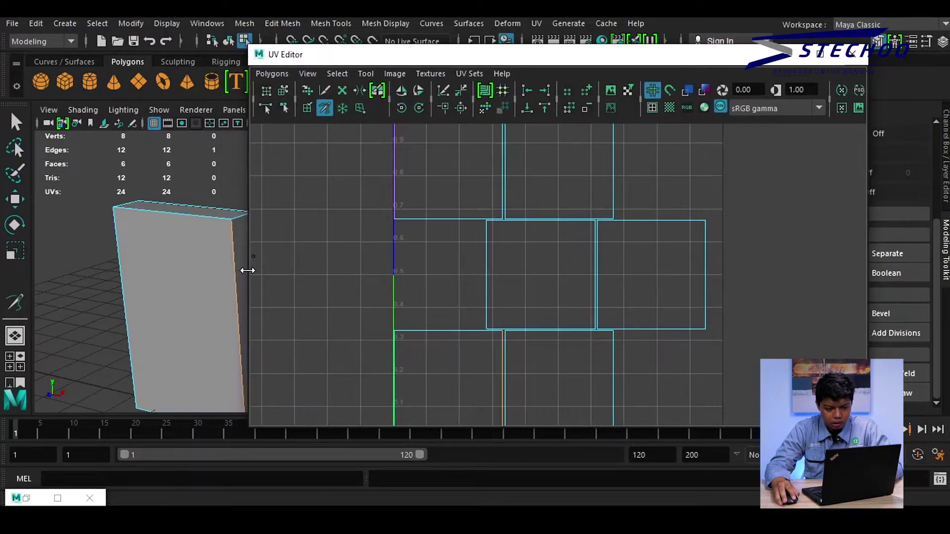
{"action": "middle_click_drag", "start_coordinate": [581, 169], "coordinate": [578, 195], "text": "alt"}
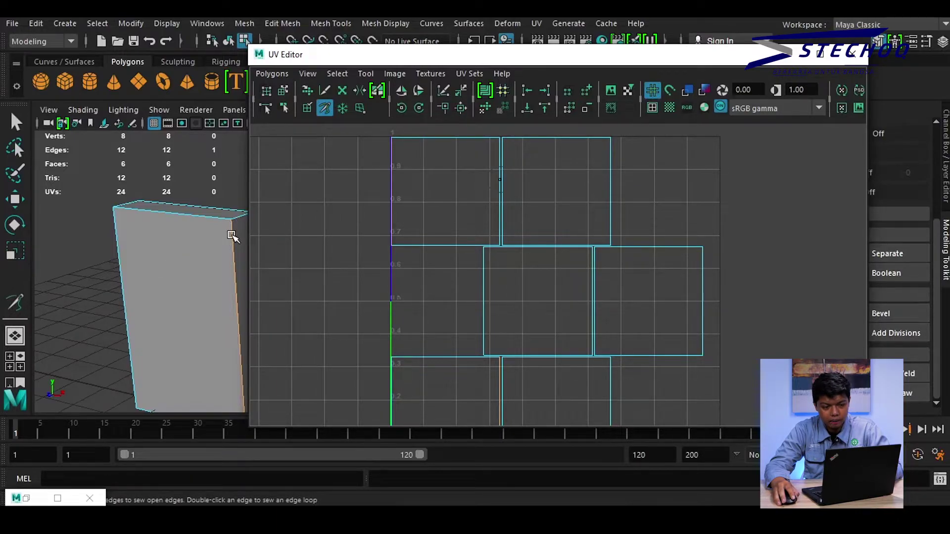
{"action": "left_click", "coordinate": [463, 112]}
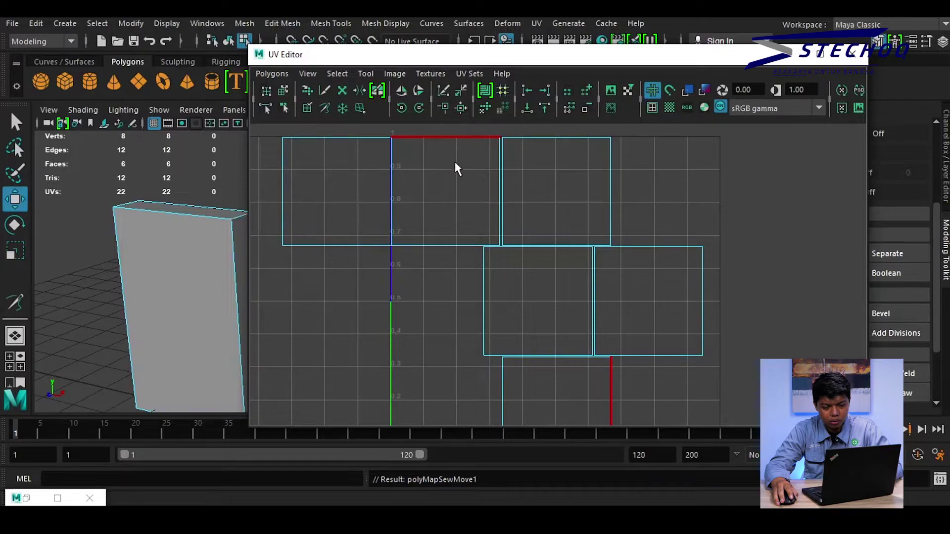
{"action": "middle_click_drag", "start_coordinate": [468, 169], "coordinate": [528, 226], "text": "alt"}
{"action": "left_click", "coordinate": [464, 126]}
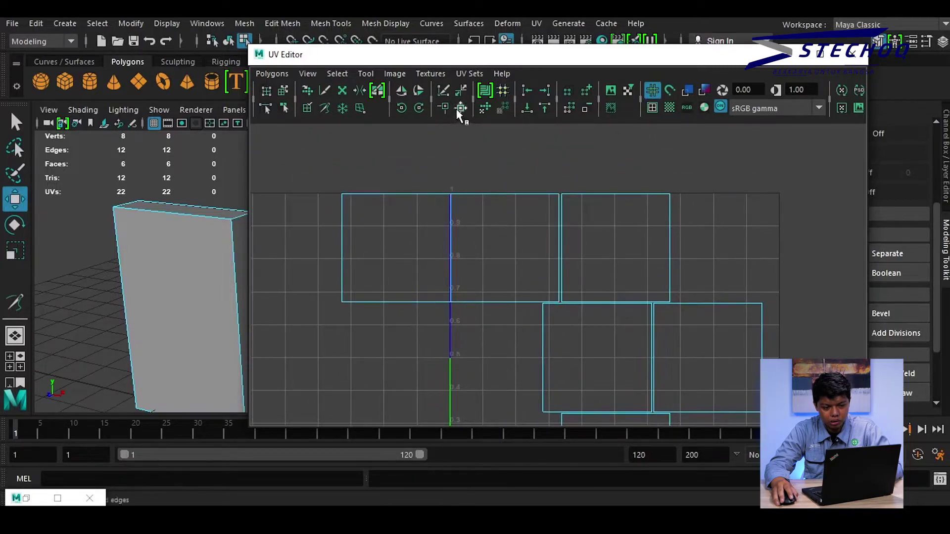
Select the vertical edge where the box's large front face meets its left side
{"action": "right_click_drag", "start_coordinate": [491, 374], "coordinate": [457, 267], "text": "alt"}
{"action": "right_click_drag", "start_coordinate": [506, 332], "coordinate": [501, 318], "text": "alt"}
{"action": "middle_click_drag", "start_coordinate": [502, 318], "coordinate": [472, 278], "text": "alt"}
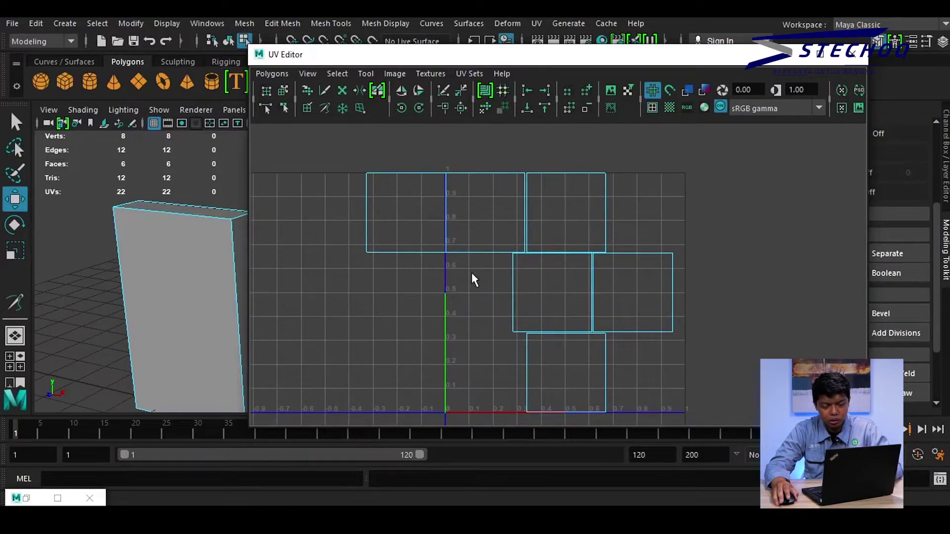
{"action": "middle_click_drag", "start_coordinate": [466, 275], "coordinate": [452, 287], "text": "alt"}
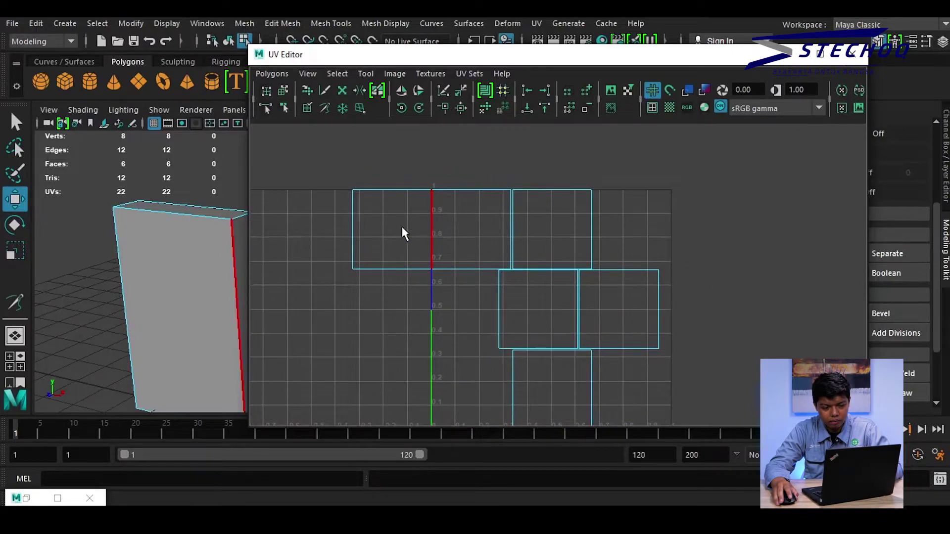
{"action": "left_click", "coordinate": [118, 256]}
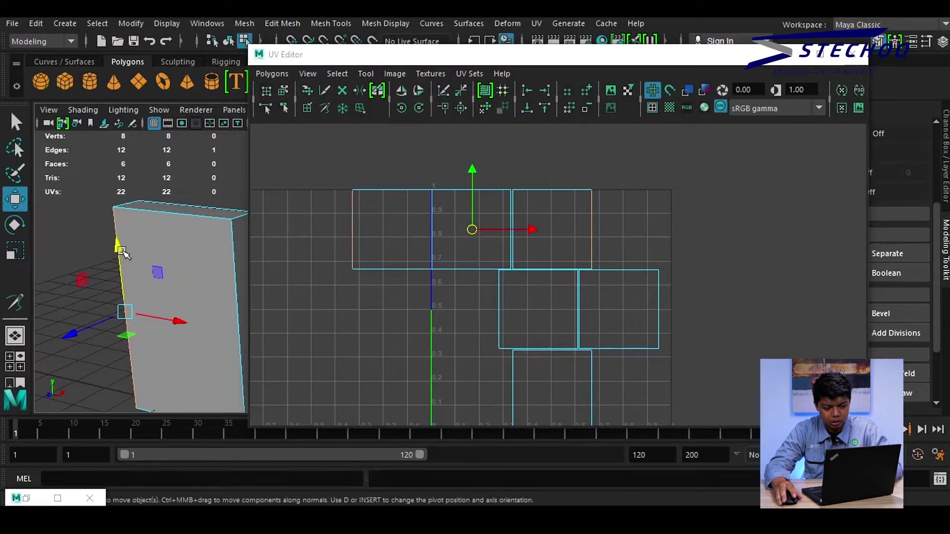
Narrow the UV Editor window and frame the whole box in the viewport with its front-left edge facing the camera
{"action": "left_click_drag", "start_coordinate": [197, 243], "coordinate": [262, 237], "text": "alt"}
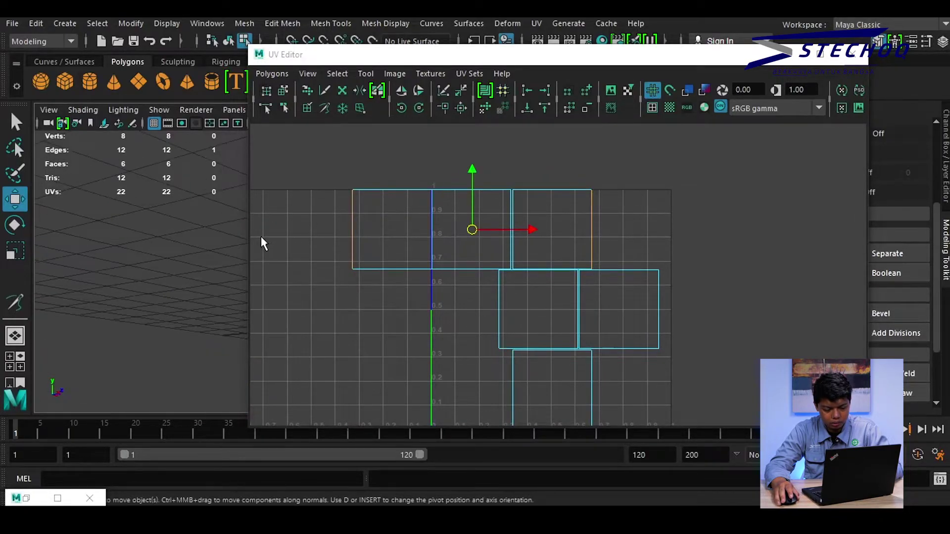
{"action": "key", "text": "f"}
{"action": "scroll", "coordinate": [547, 271], "scroll_direction": "down", "scroll_amount": 3}
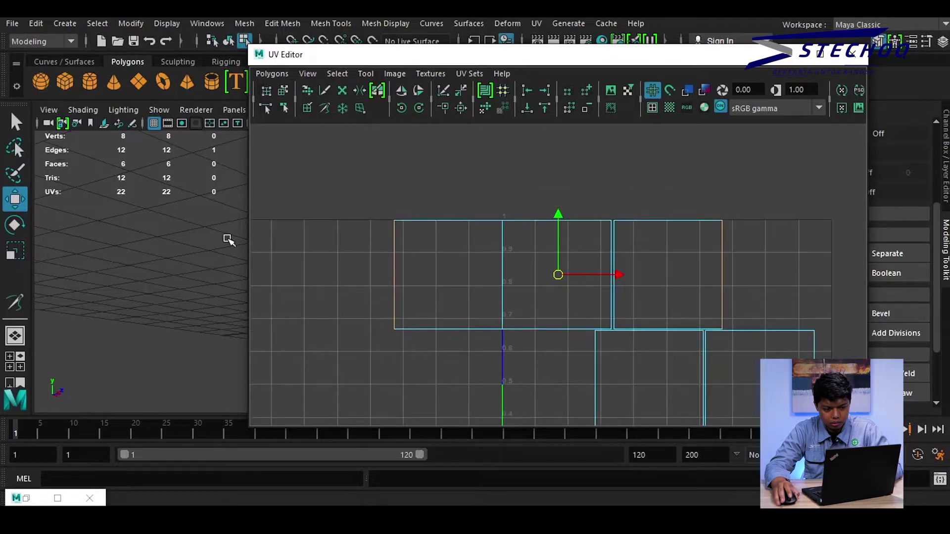
{"action": "left_click_drag", "start_coordinate": [249, 238], "coordinate": [469, 223]}
{"action": "right_click_drag", "start_coordinate": [346, 173], "coordinate": [267, 163], "text": "alt"}
{"action": "middle_click_drag", "start_coordinate": [297, 253], "coordinate": [233, 244], "text": "alt"}
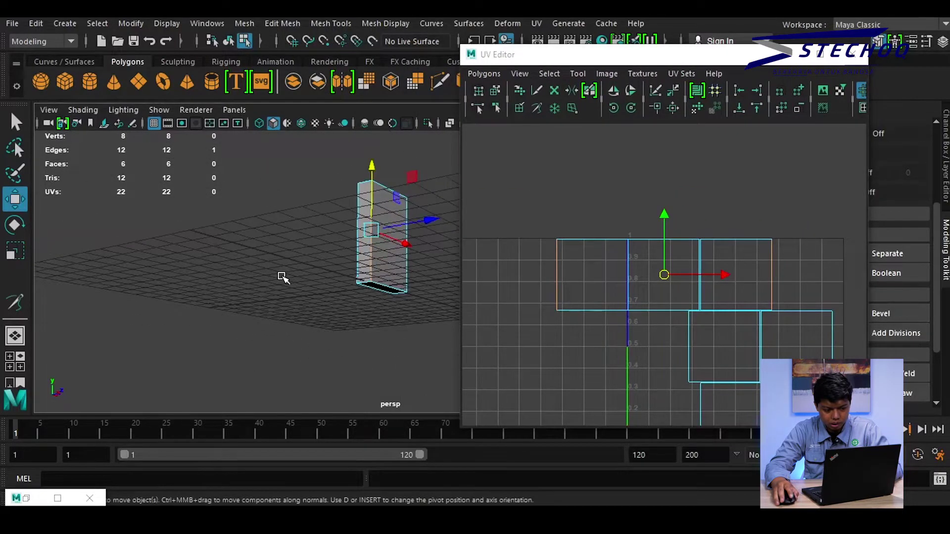
{"action": "right_click_drag", "start_coordinate": [283, 277], "coordinate": [326, 313], "text": "alt"}
{"action": "left_click_drag", "start_coordinate": [327, 334], "coordinate": [349, 297], "text": "alt"}
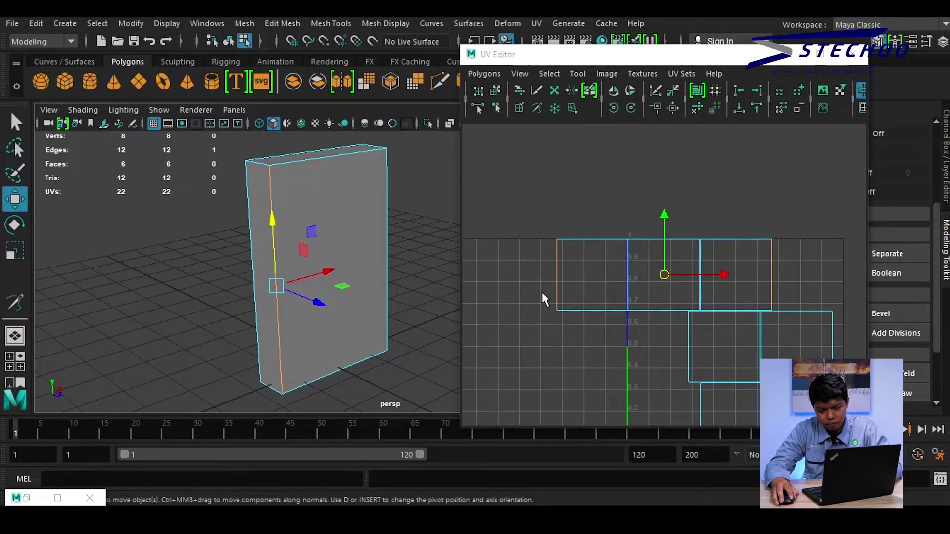
Move and sew the front-left vertical edge to join the left side's UV shell to the front face
{"action": "left_click", "coordinate": [242, 208]}
{"action": "left_click", "coordinate": [247, 209]}
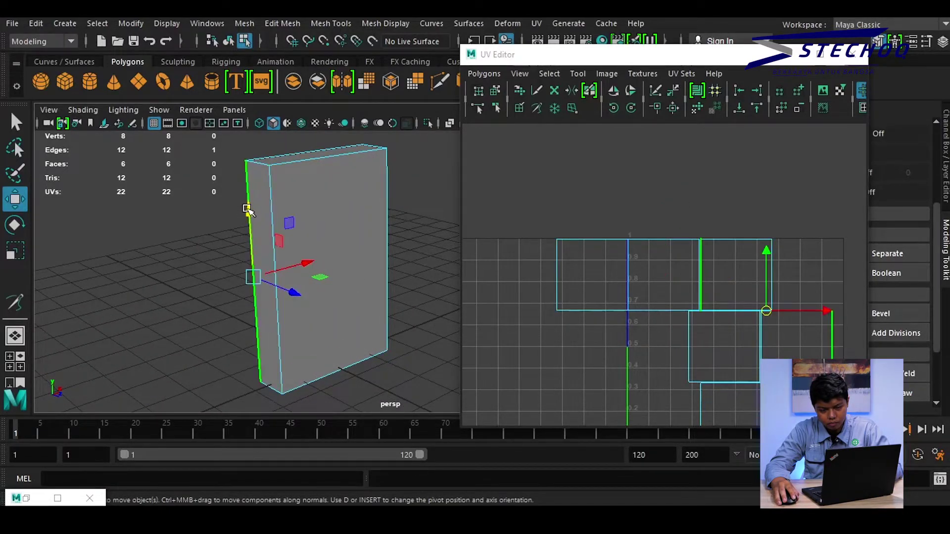
{"action": "left_click", "coordinate": [557, 276]}
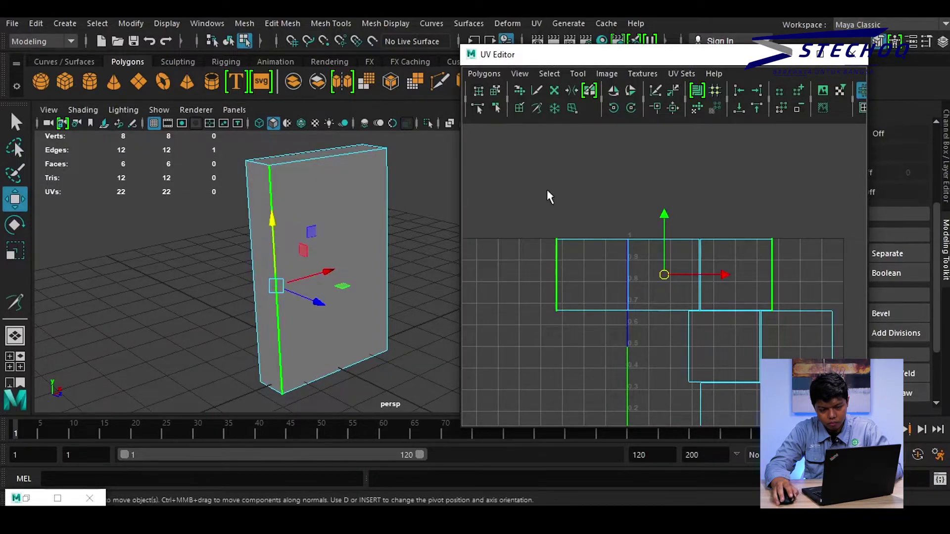
{"action": "left_click", "coordinate": [674, 106]}
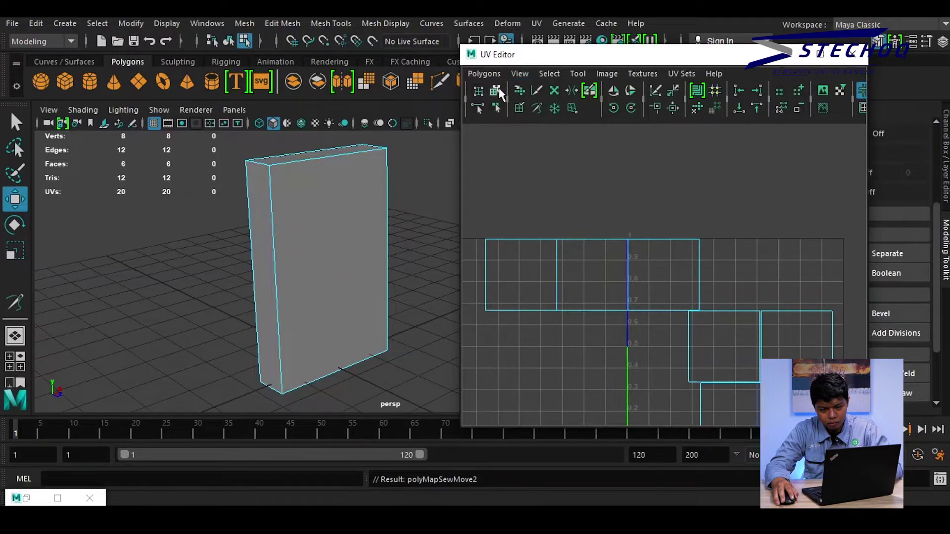
Select the connected three-face UV shell and shift it about 0.13 units in the positive U direction
{"action": "left_click", "coordinate": [496, 91]}
{"action": "left_click", "coordinate": [588, 266]}
{"action": "left_click_drag", "start_coordinate": [645, 275], "coordinate": [673, 276]}
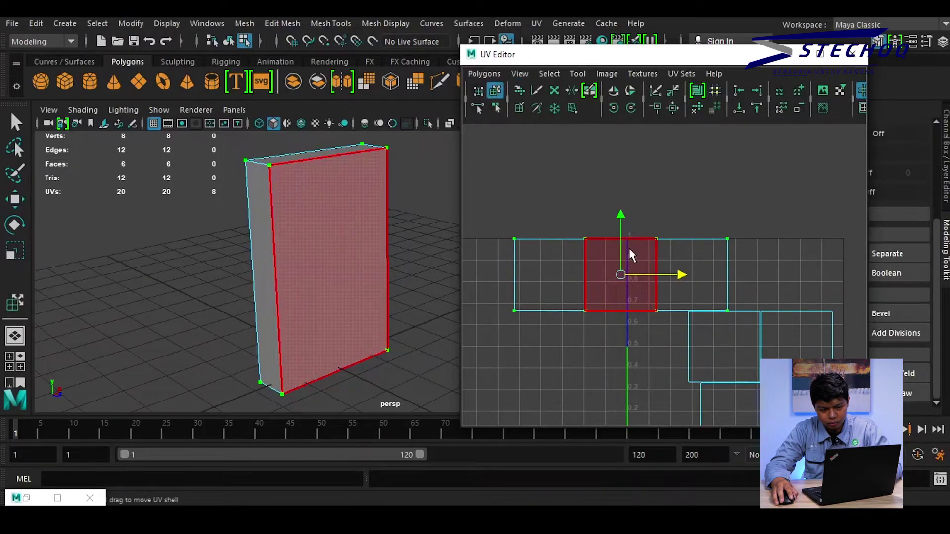
In edge mode, move and sew the vertical edge between the right side and the back face to attach the back face's UV shell
{"action": "left_click_drag", "start_coordinate": [342, 309], "coordinate": [223, 313], "text": "alt"}
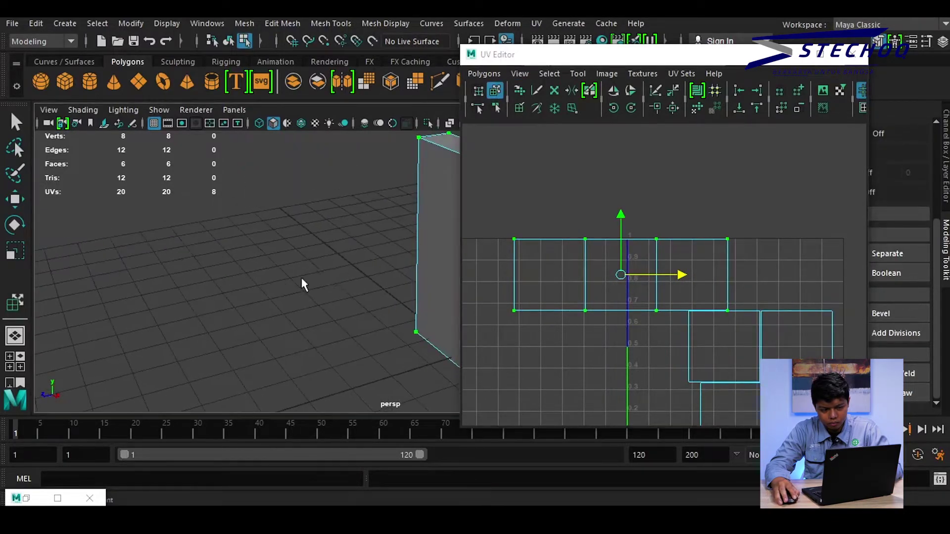
{"action": "mouse_move", "coordinate": [301, 278]}
{"action": "left_mouse_down", "text": "alt"}
{"action": "mouse_move", "coordinate": [173, 301]}
{"action": "mouse_move", "coordinate": [265, 280]}
{"action": "mouse_move", "coordinate": [312, 290]}
{"action": "left_mouse_up", "text": "alt"}
{"action": "right_click_drag", "start_coordinate": [363, 220], "coordinate": [355, 186]}
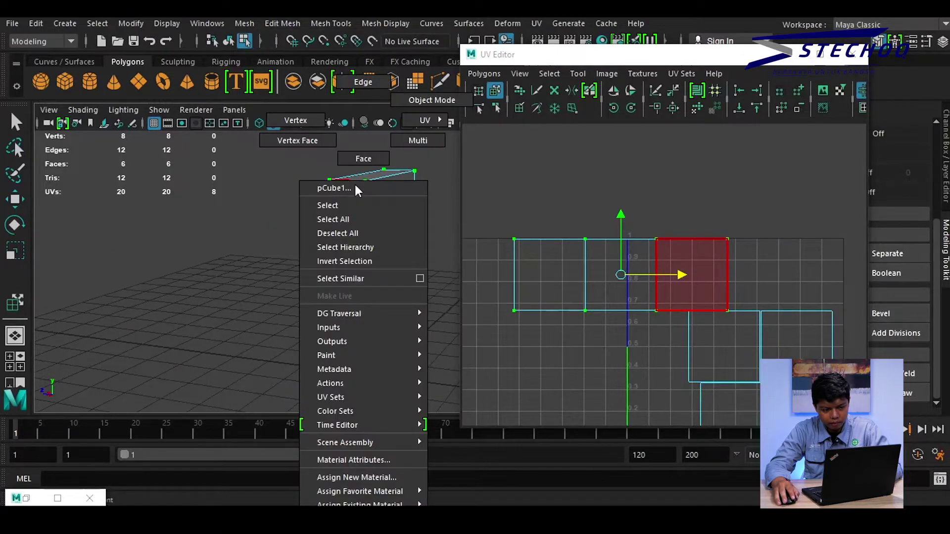
{"action": "left_click", "coordinate": [364, 82]}
{"action": "left_click", "coordinate": [364, 237]}
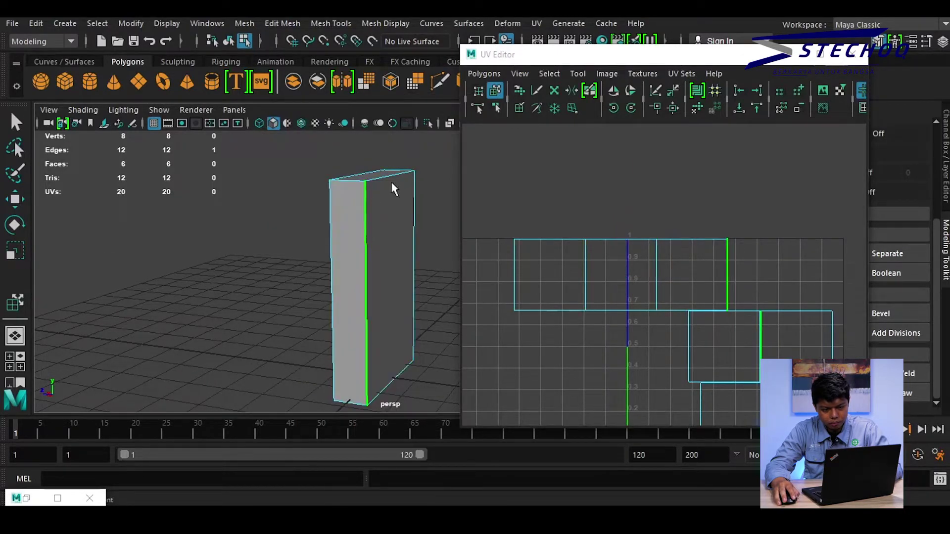
{"action": "left_click", "coordinate": [673, 108]}
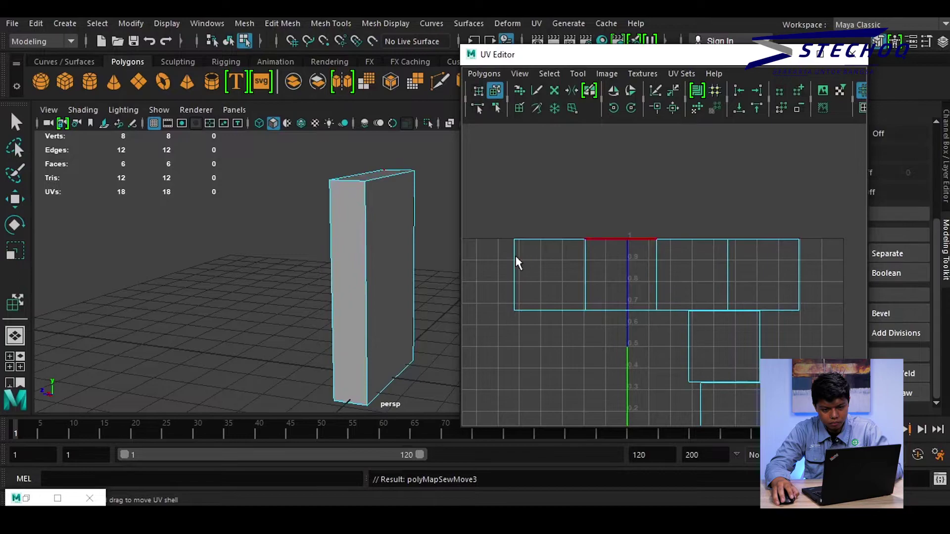
Move and sew the front face's top edge to attach the top face's UV shell above it
{"action": "right_click_drag", "start_coordinate": [354, 184], "coordinate": [352, 96]}
{"action": "left_click", "coordinate": [362, 178]}
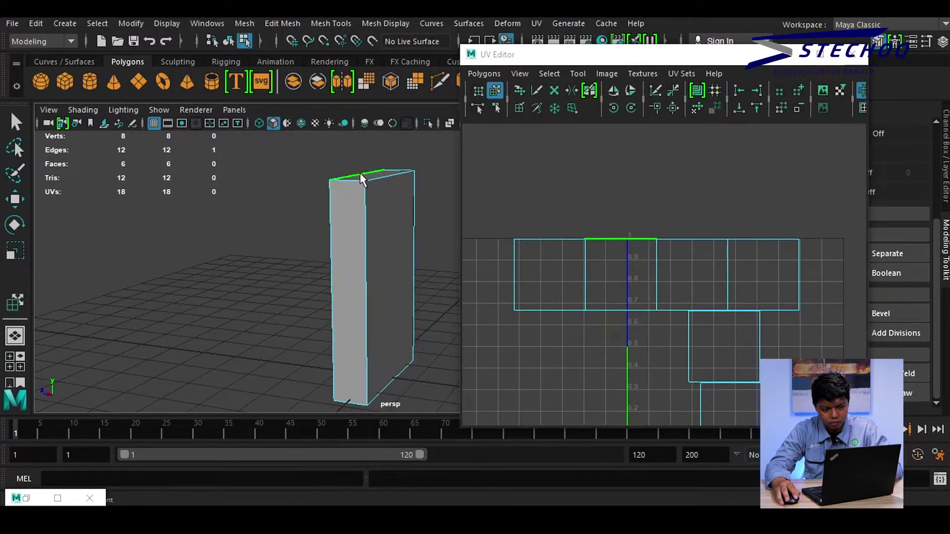
{"action": "left_click", "coordinate": [673, 107]}
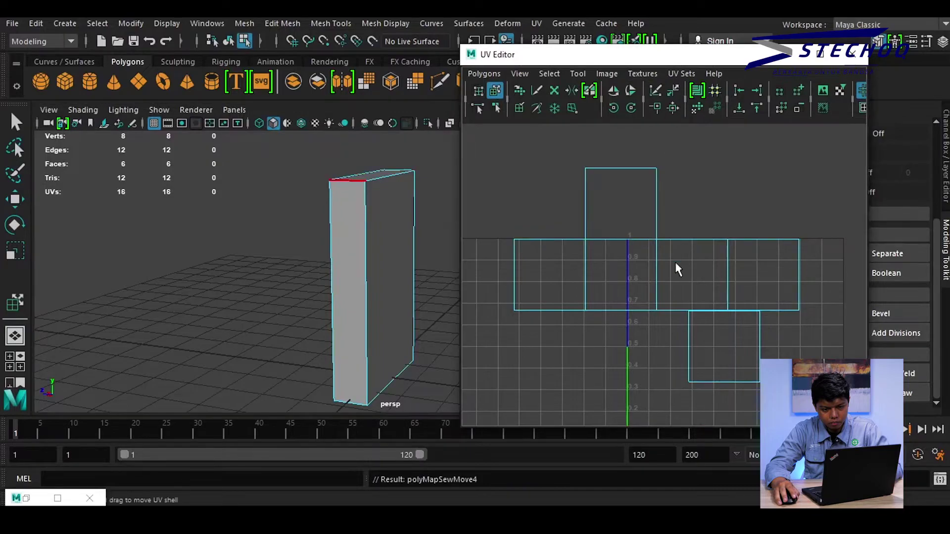
Try to move and sew the front face's lower edge with the entire connected UV shell selected, and undo each attempt
{"action": "left_click", "coordinate": [629, 310]}
{"action": "key", "text": "g"}
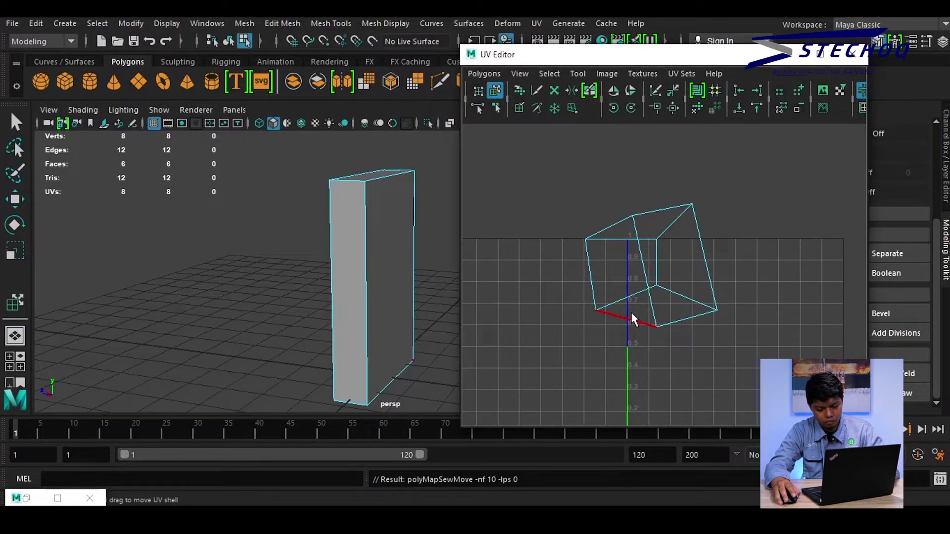
{"action": "key", "text": "ctrl+z"}
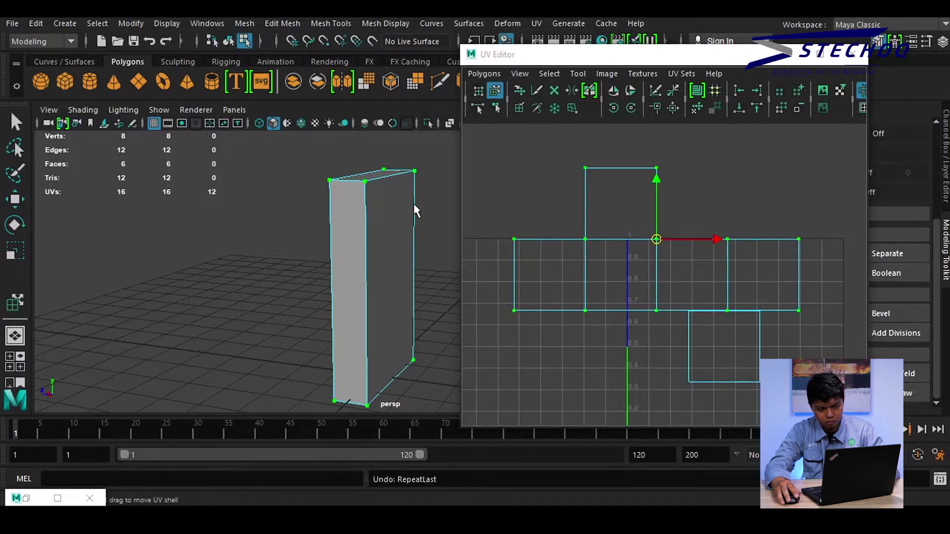
{"action": "right_click_drag", "start_coordinate": [415, 210], "coordinate": [477, 98]}
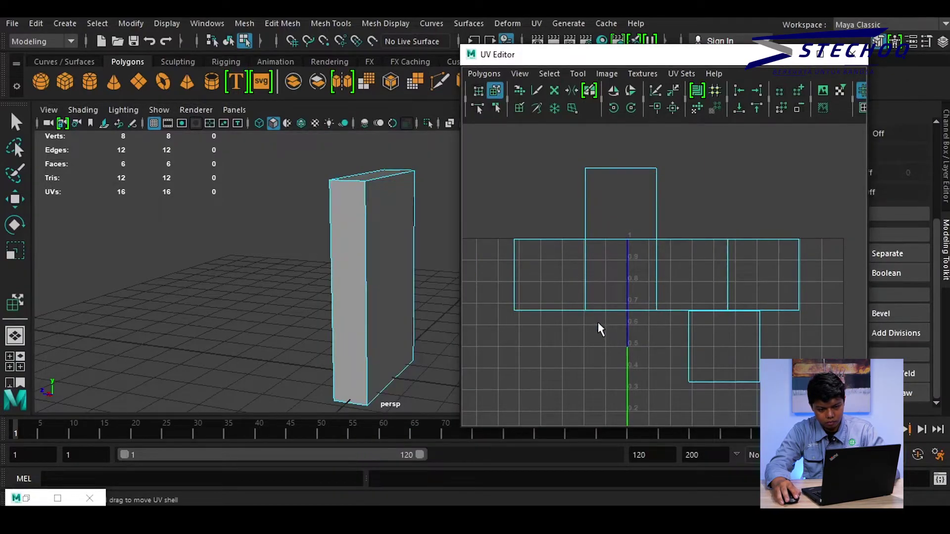
{"action": "left_click", "coordinate": [607, 308]}
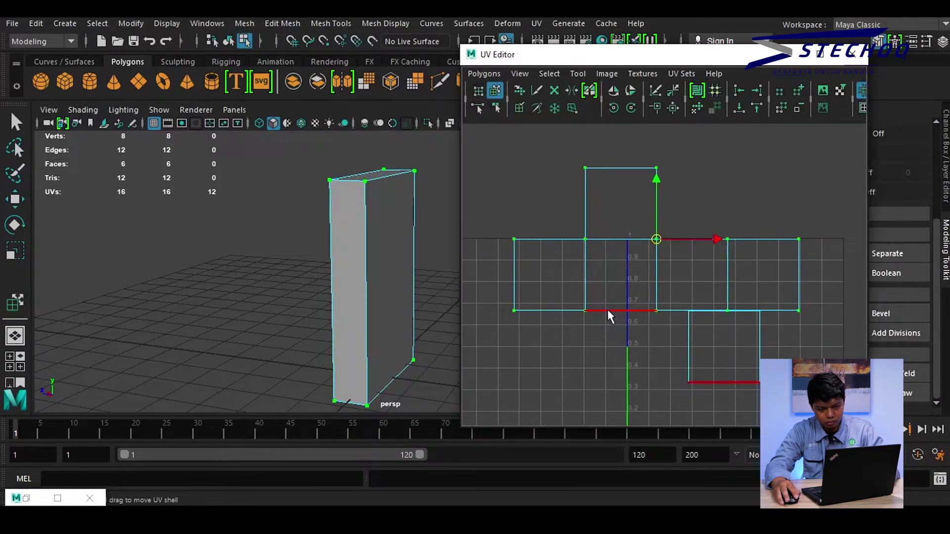
{"action": "left_click", "coordinate": [673, 108]}
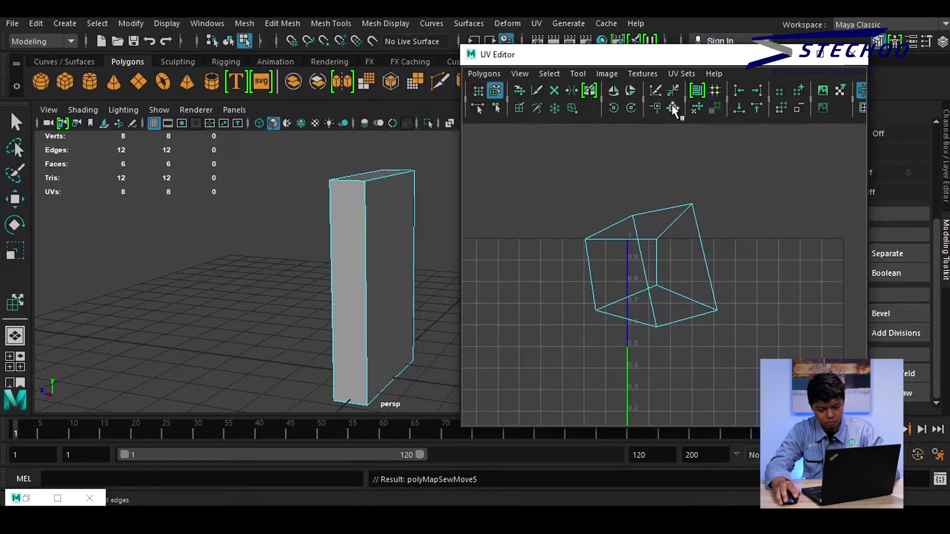
{"action": "key", "text": "ctrl+z"}
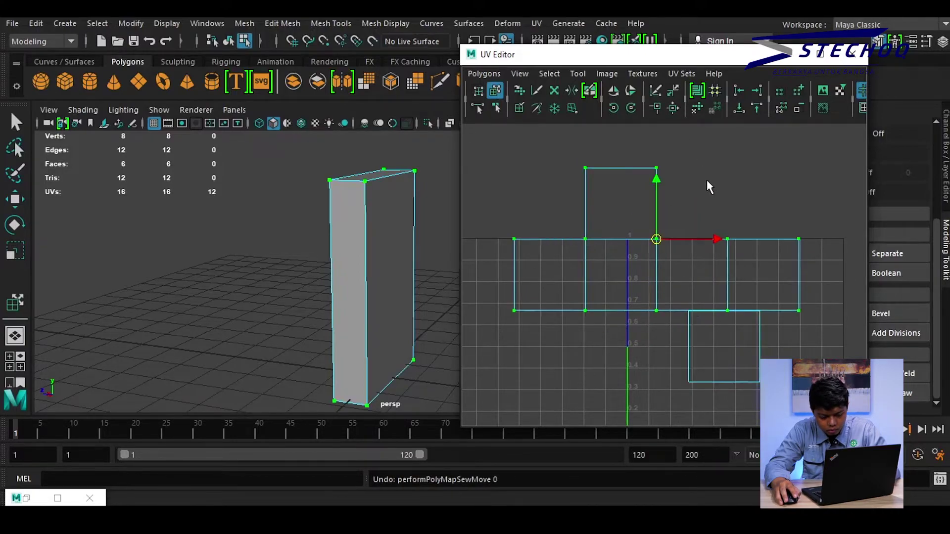
{"action": "left_click", "coordinate": [732, 332]}
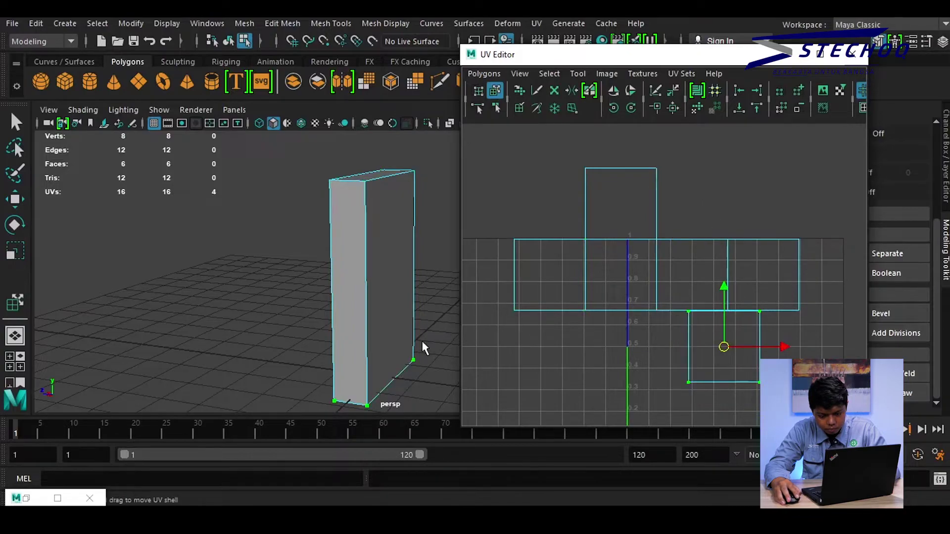
{"action": "right_click_drag", "start_coordinate": [412, 133], "coordinate": [478, 97]}
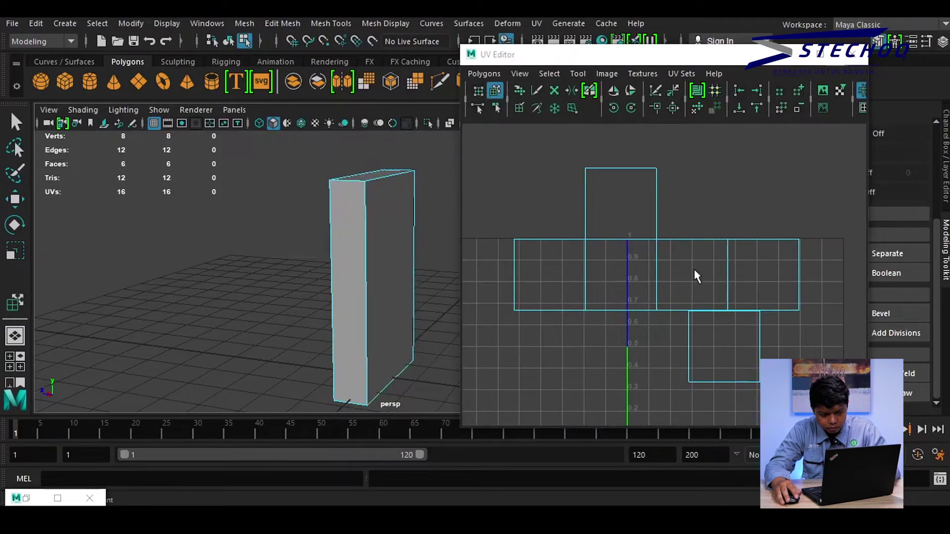
{"action": "left_click", "coordinate": [619, 312]}
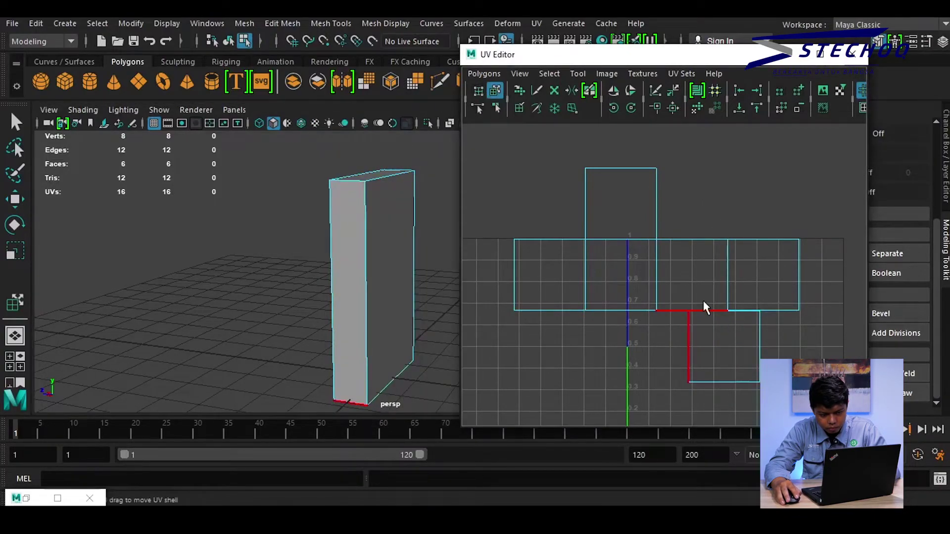
{"action": "left_click", "coordinate": [720, 382]}
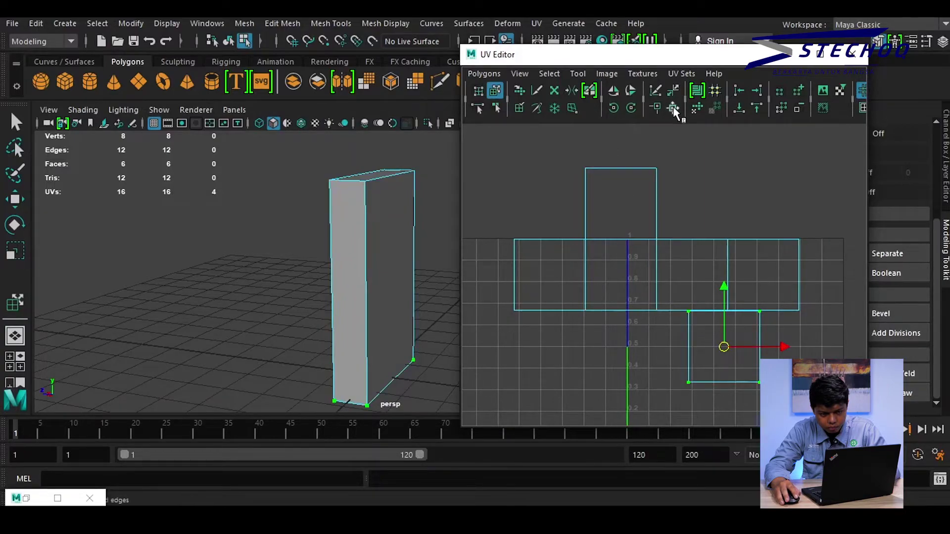
{"action": "left_click", "coordinate": [624, 310]}
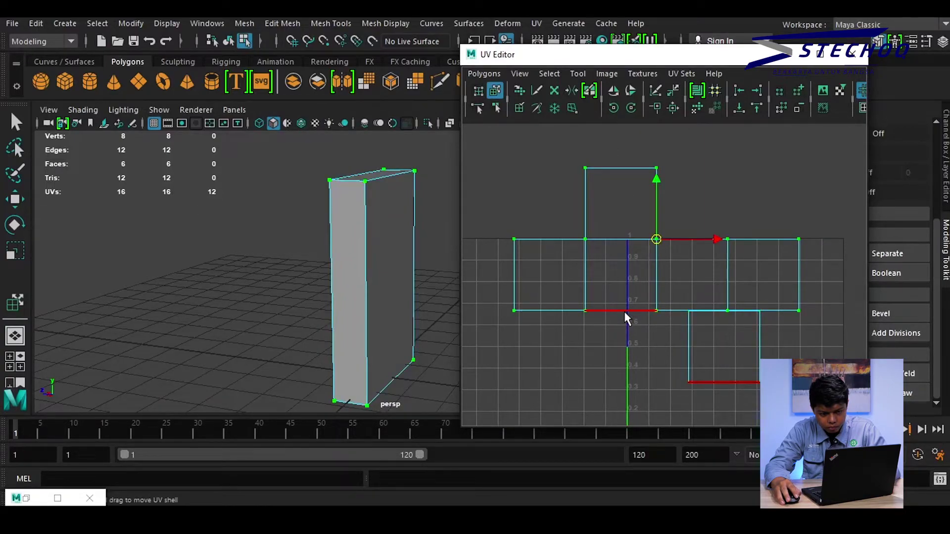
In edge mode, move and sew the front face's lower edge to attach the bottom face's UV shell below it
{"action": "right_click_drag", "start_coordinate": [625, 310], "coordinate": [618, 269]}
{"action": "left_click", "coordinate": [616, 303]}
{"action": "right_click_drag", "start_coordinate": [619, 308], "coordinate": [618, 270]}
{"action": "left_click", "coordinate": [607, 310]}
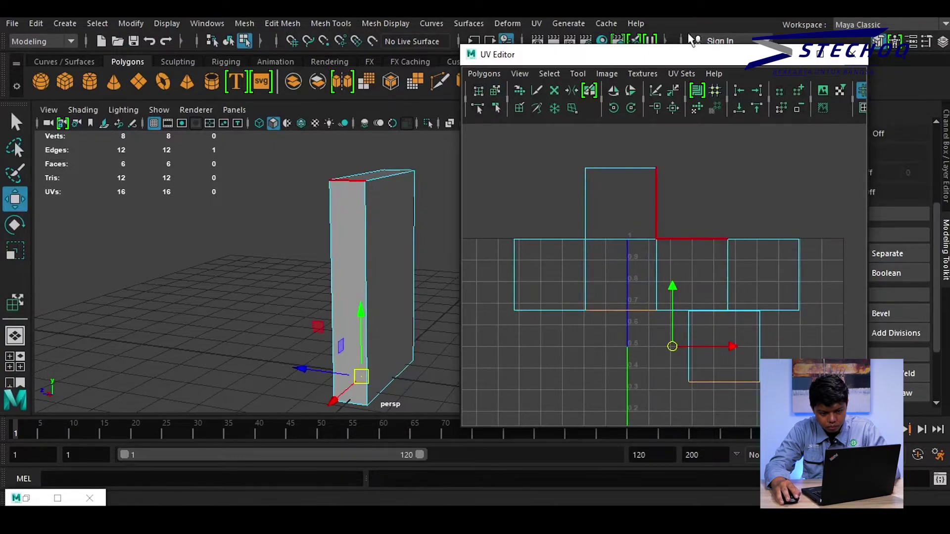
{"action": "left_click", "coordinate": [673, 108]}
{"action": "left_click", "coordinate": [688, 309]}
{"action": "left_click", "coordinate": [426, 345]}
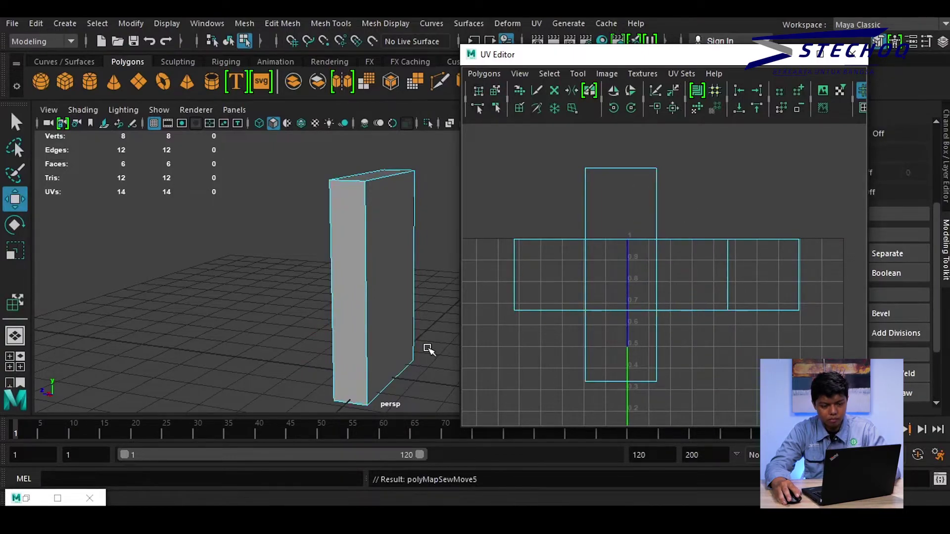
Select all UVs of the cross-shaped shell and widen the UV Editor window
{"action": "left_click_drag", "start_coordinate": [360, 282], "coordinate": [405, 243], "text": "alt"}
{"action": "left_click_drag", "start_coordinate": [355, 256], "coordinate": [424, 236], "text": "alt"}
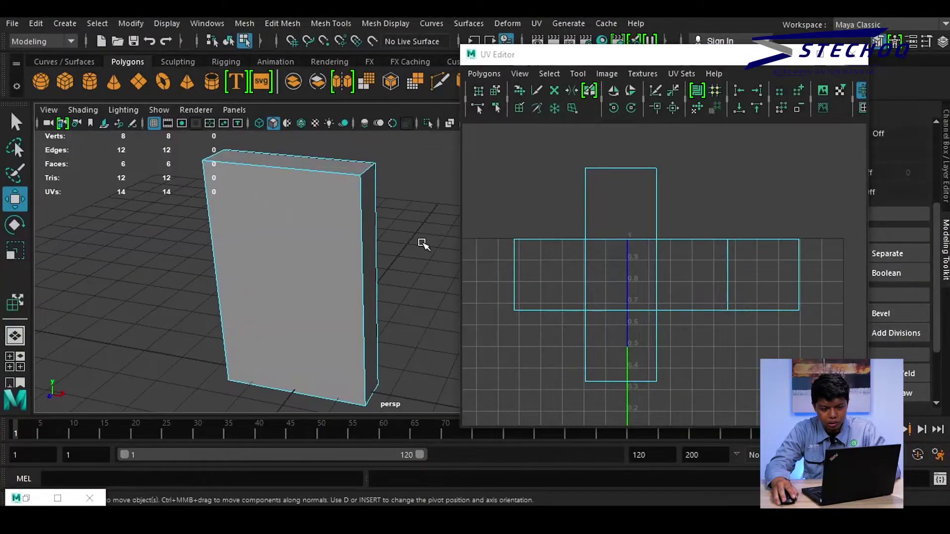
{"action": "right_click_drag", "start_coordinate": [597, 234], "coordinate": [795, 191]}
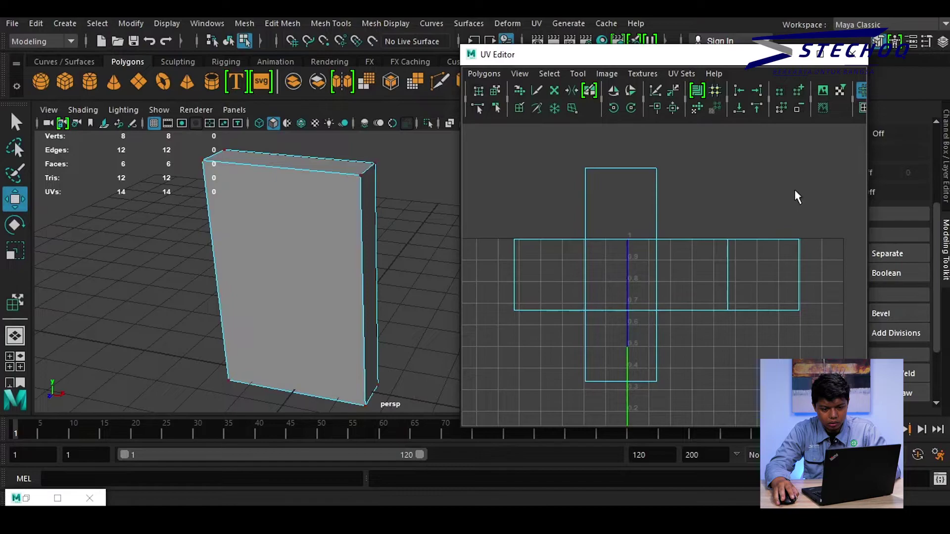
{"action": "left_click_drag", "start_coordinate": [762, 207], "coordinate": [371, 436]}
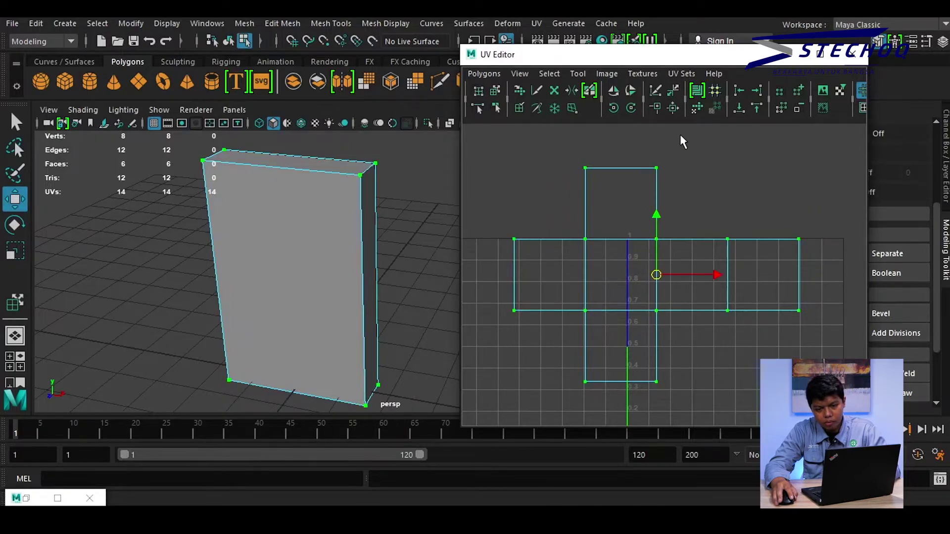
{"action": "left_click_drag", "start_coordinate": [897, 208], "coordinate": [922, 194]}
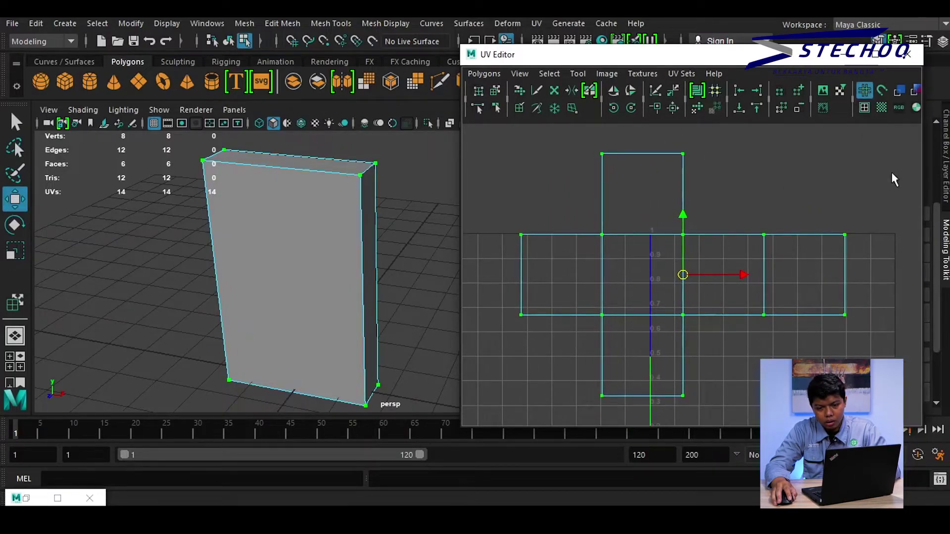
Turn on the checker map and inspect its pattern on the box's top and narrow side for stretching
{"action": "left_click", "coordinate": [882, 109]}
{"action": "left_click_drag", "start_coordinate": [302, 311], "coordinate": [241, 318], "text": "alt"}
{"action": "middle_click_drag", "start_coordinate": [373, 157], "coordinate": [365, 182], "text": "alt"}
{"action": "scroll", "coordinate": [367, 349], "scroll_direction": "up", "scroll_amount": 3}
{"action": "left_click_drag", "start_coordinate": [368, 350], "coordinate": [357, 267], "text": "alt"}
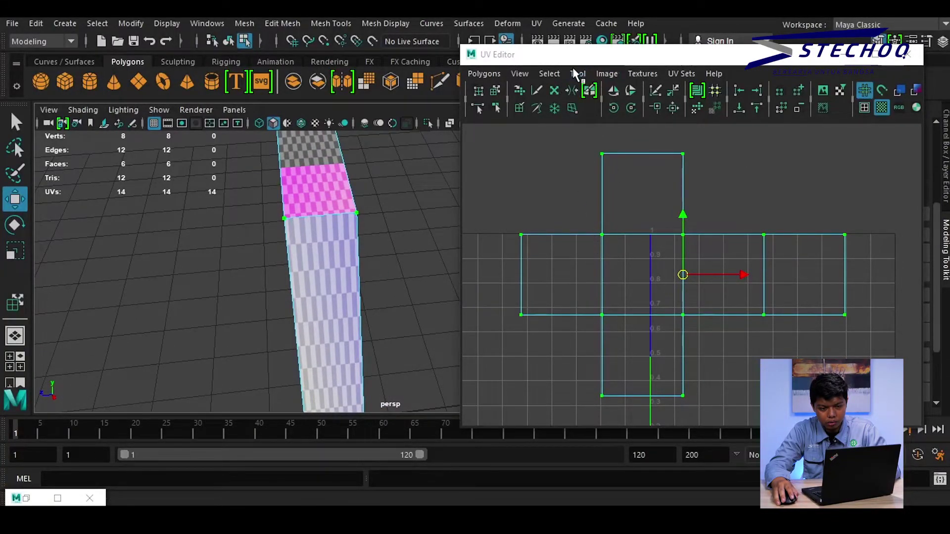
Unfold the selected cross-shaped shell's UVs with the Legacy method, keeping unselected UVs pinned, and minimize the Unfold UVs options
{"action": "left_click", "coordinate": [698, 110], "text": "shift"}
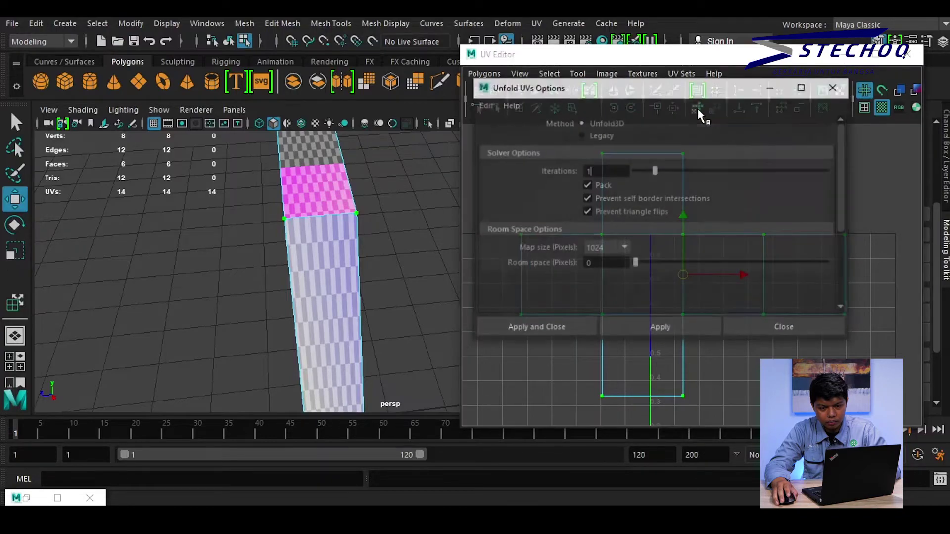
{"action": "left_click_drag", "start_coordinate": [694, 93], "coordinate": [473, 109]}
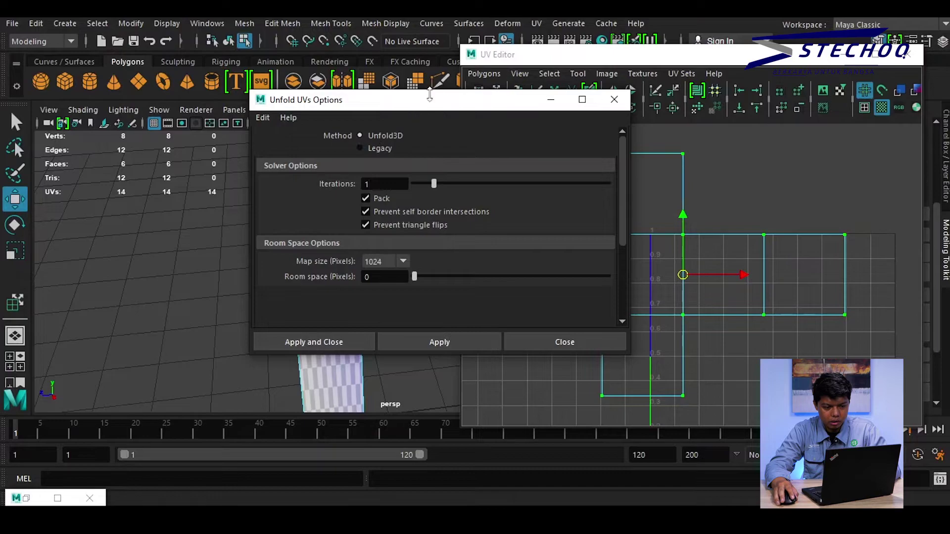
{"action": "left_click_drag", "start_coordinate": [430, 95], "coordinate": [257, 119]}
{"action": "left_click", "coordinate": [228, 155]}
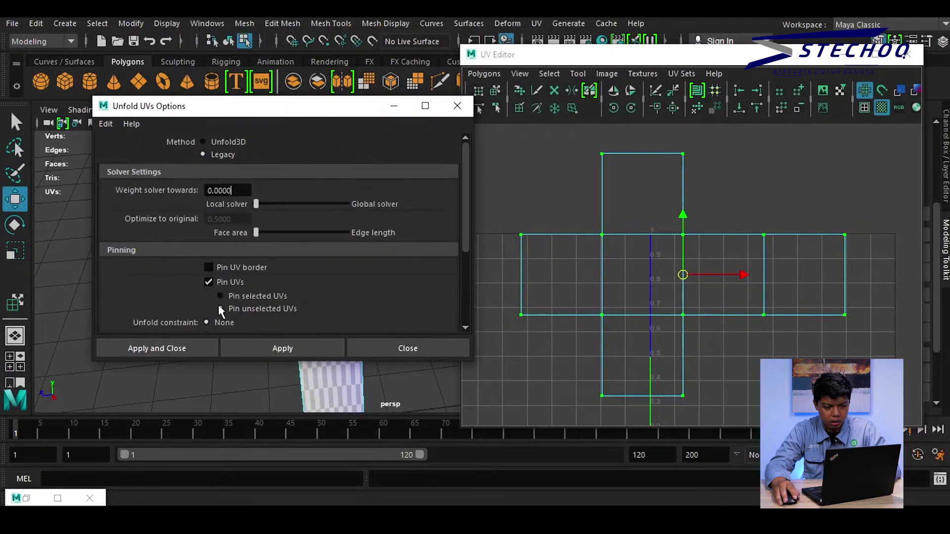
{"action": "left_click", "coordinate": [269, 348]}
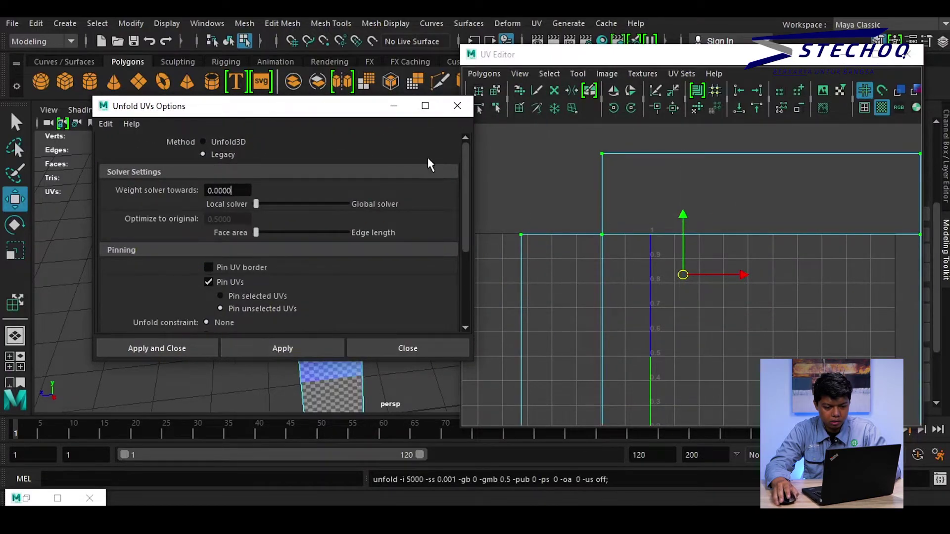
{"action": "left_click", "coordinate": [394, 106]}
Scale the entire unfolded UV shell down uniformly until it is much smaller than the 0–1 UV square
{"action": "left_click_drag", "start_coordinate": [384, 237], "coordinate": [371, 288], "text": "alt"}
{"action": "scroll", "coordinate": [371, 288], "scroll_direction": "up", "scroll_amount": 4}
{"action": "scroll", "coordinate": [791, 193], "scroll_direction": "down", "scroll_amount": 5}
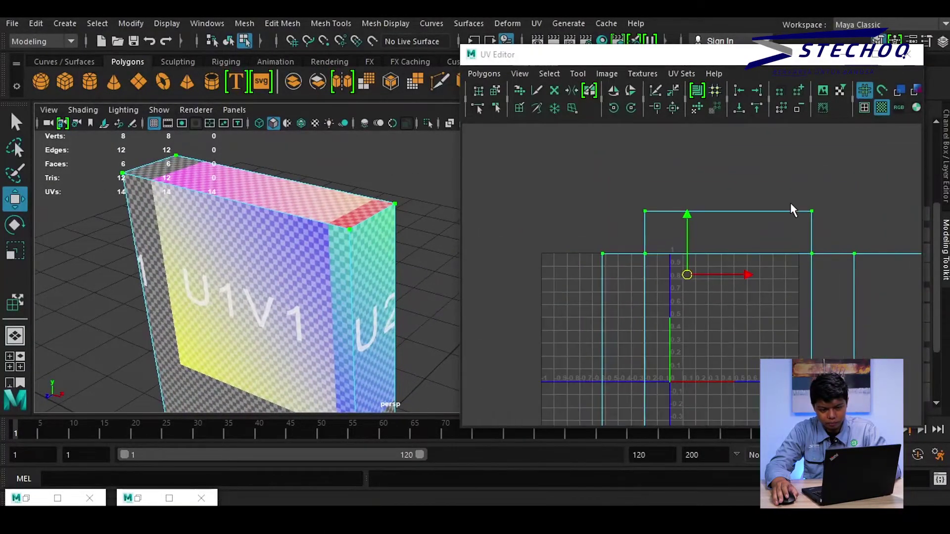
{"action": "middle_click_drag", "start_coordinate": [780, 305], "coordinate": [741, 257], "text": "alt"}
{"action": "key", "text": "r"}
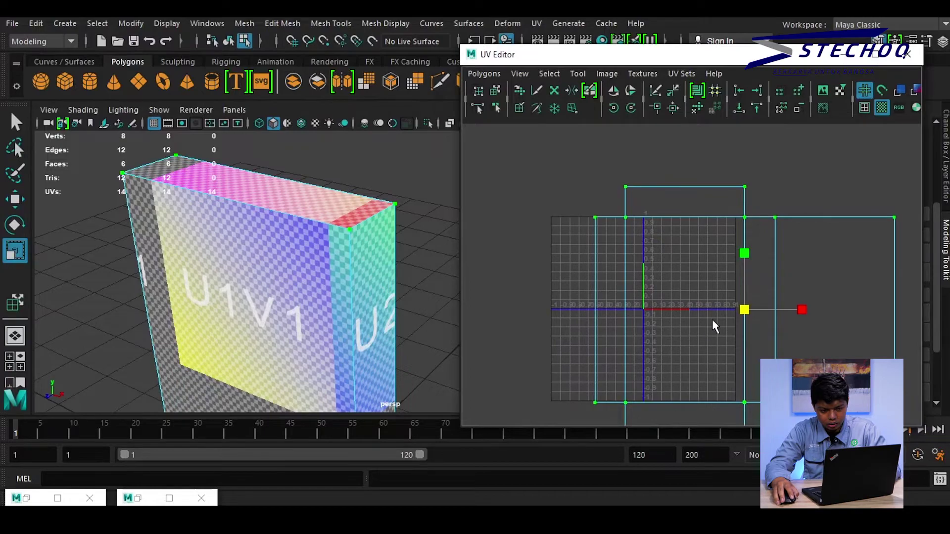
{"action": "left_click_drag", "start_coordinate": [744, 309], "coordinate": [694, 359]}
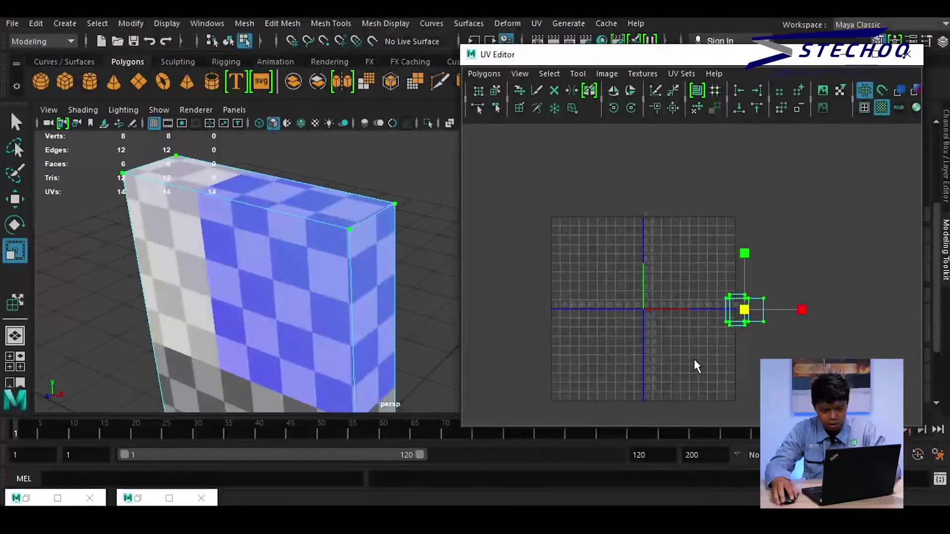
Move the UV shell into the 0–1 UV square and scale it up uniformly to nearly fill the square's width
{"action": "key", "text": "w"}
{"action": "left_click_drag", "start_coordinate": [736, 301], "coordinate": [692, 264]}
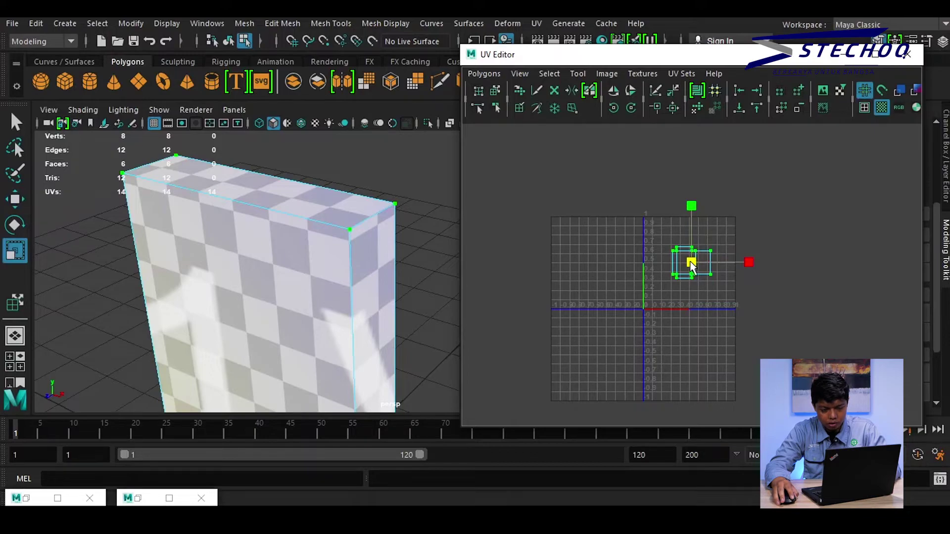
{"action": "left_click_drag", "start_coordinate": [691, 266], "coordinate": [747, 227]}
Inspect the checker pattern on the box's top, broad face and narrow sides for stretching
{"action": "right_click_drag", "start_coordinate": [318, 229], "coordinate": [332, 372], "text": "alt"}
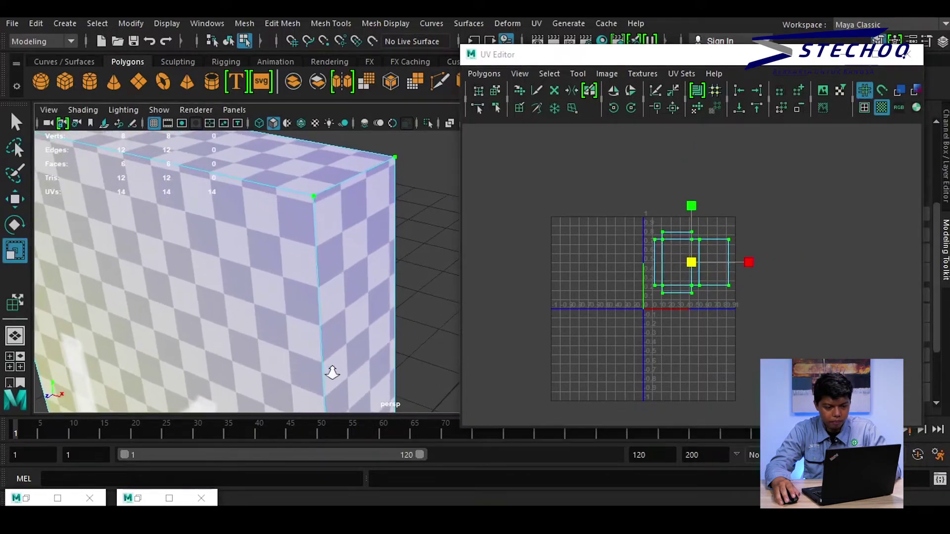
{"action": "left_click_drag", "start_coordinate": [332, 373], "coordinate": [314, 284], "text": "alt"}
{"action": "right_click_drag", "start_coordinate": [313, 284], "coordinate": [282, 265], "text": "alt"}
{"action": "left_click_drag", "start_coordinate": [283, 266], "coordinate": [510, 295], "text": "alt"}
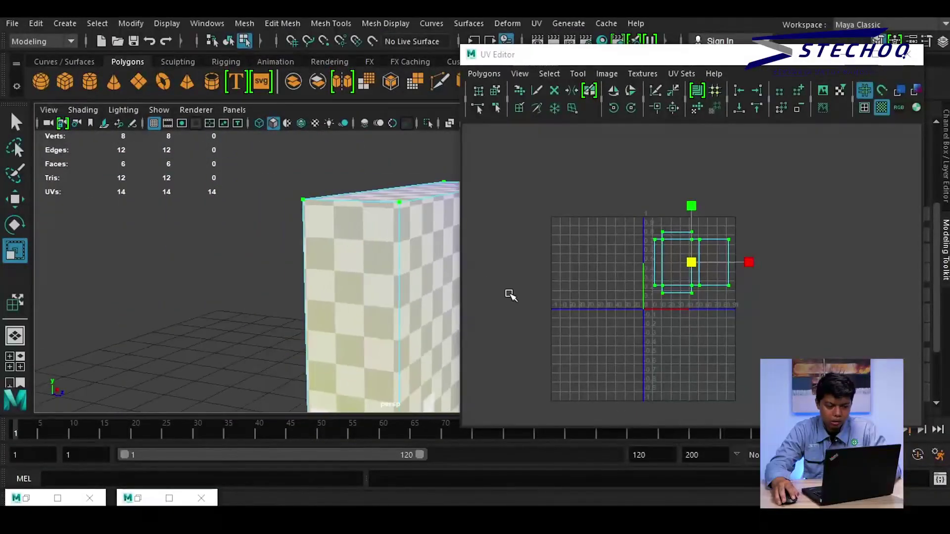
{"action": "left_click_drag", "start_coordinate": [457, 318], "coordinate": [287, 267], "text": "alt"}
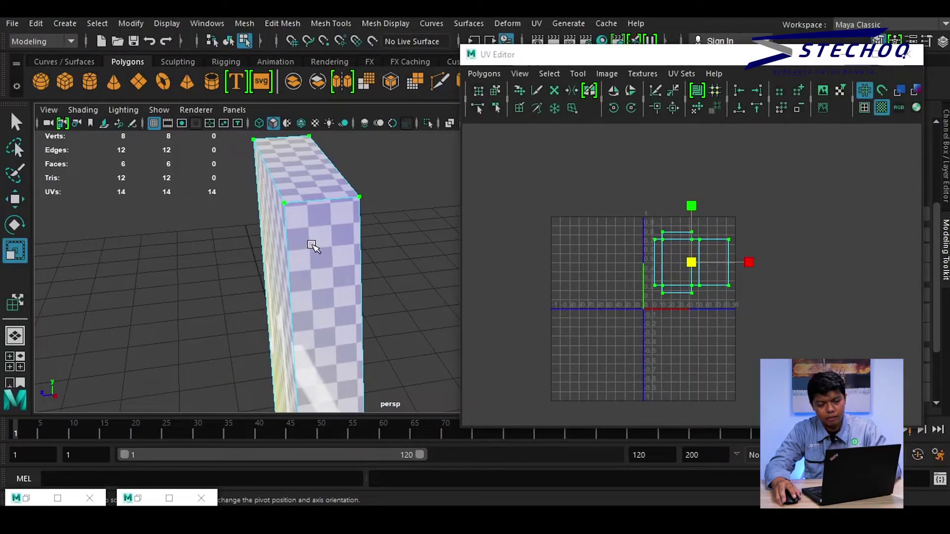
{"action": "left_click_drag", "start_coordinate": [309, 259], "coordinate": [296, 276], "text": "alt"}
Fine-tune the shell's size and position inside the 0–1 UV square and check the checkers on the box's broad and narrow faces
{"action": "left_click_drag", "start_coordinate": [691, 263], "coordinate": [748, 264]}
{"action": "left_click_drag", "start_coordinate": [284, 300], "coordinate": [319, 302], "text": "alt"}
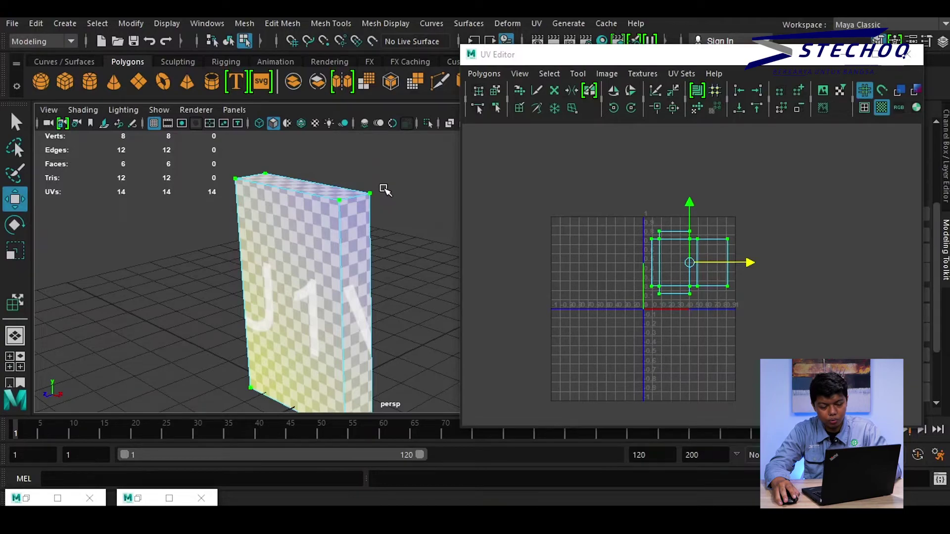
{"action": "scroll", "coordinate": [369, 193], "scroll_direction": "up", "scroll_amount": 3}
{"action": "left_click_drag", "start_coordinate": [236, 201], "coordinate": [178, 194], "text": "alt"}
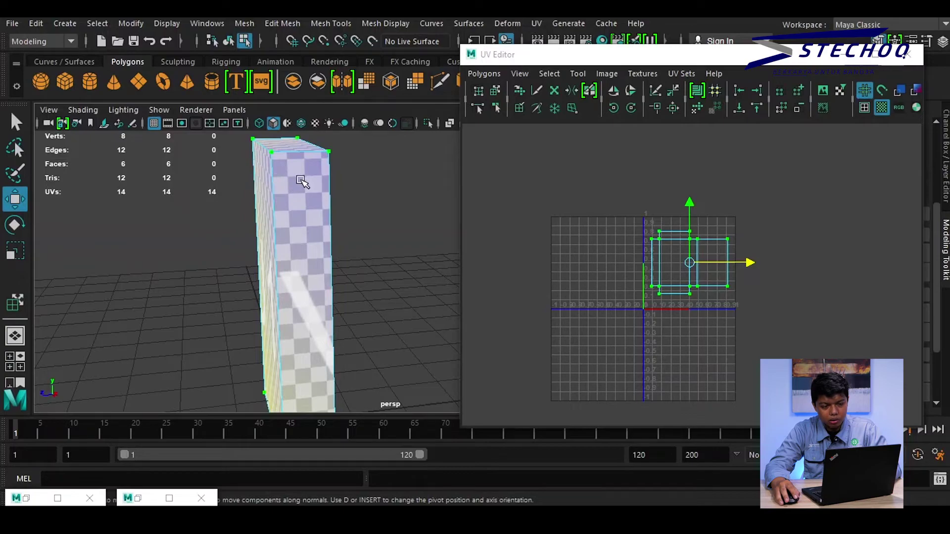
{"action": "left_click_drag", "start_coordinate": [320, 169], "coordinate": [369, 173], "text": "alt"}
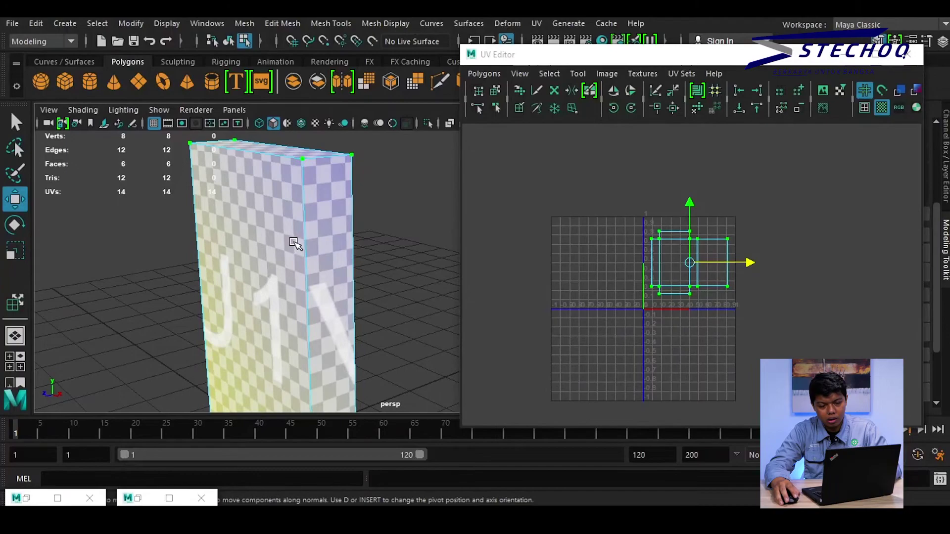
{"action": "left_click_drag", "start_coordinate": [296, 243], "coordinate": [354, 227], "text": "alt"}
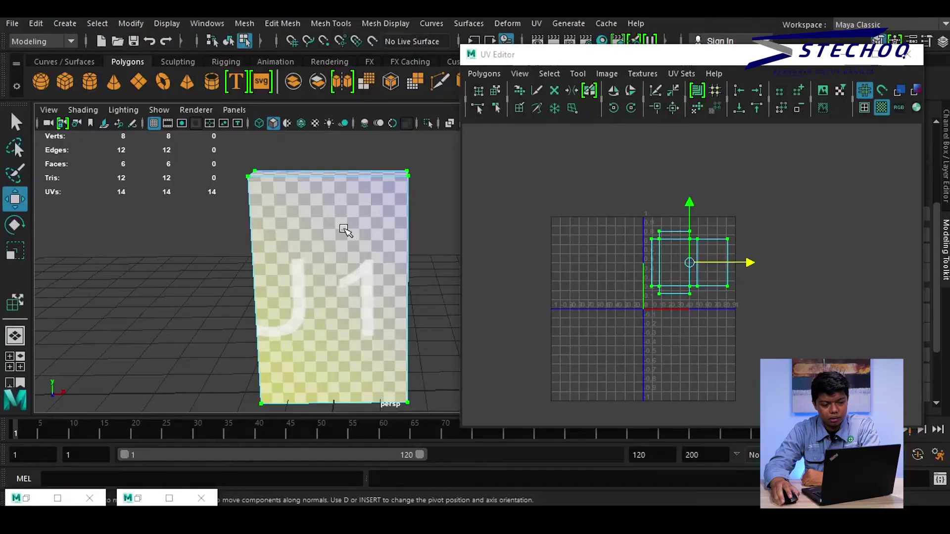
{"action": "left_click_drag", "start_coordinate": [361, 206], "coordinate": [471, 179], "text": "alt"}
{"action": "left_click_drag", "start_coordinate": [386, 181], "coordinate": [352, 205], "text": "alt"}
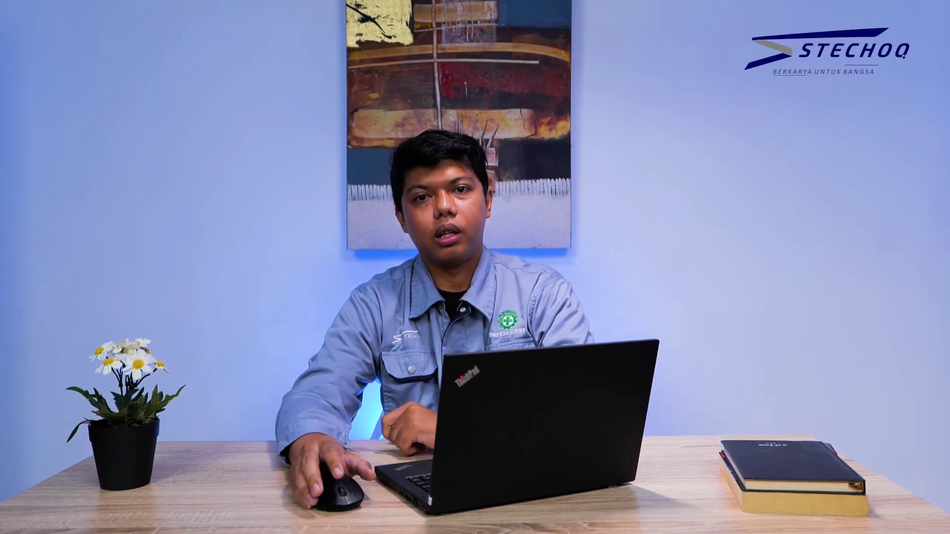